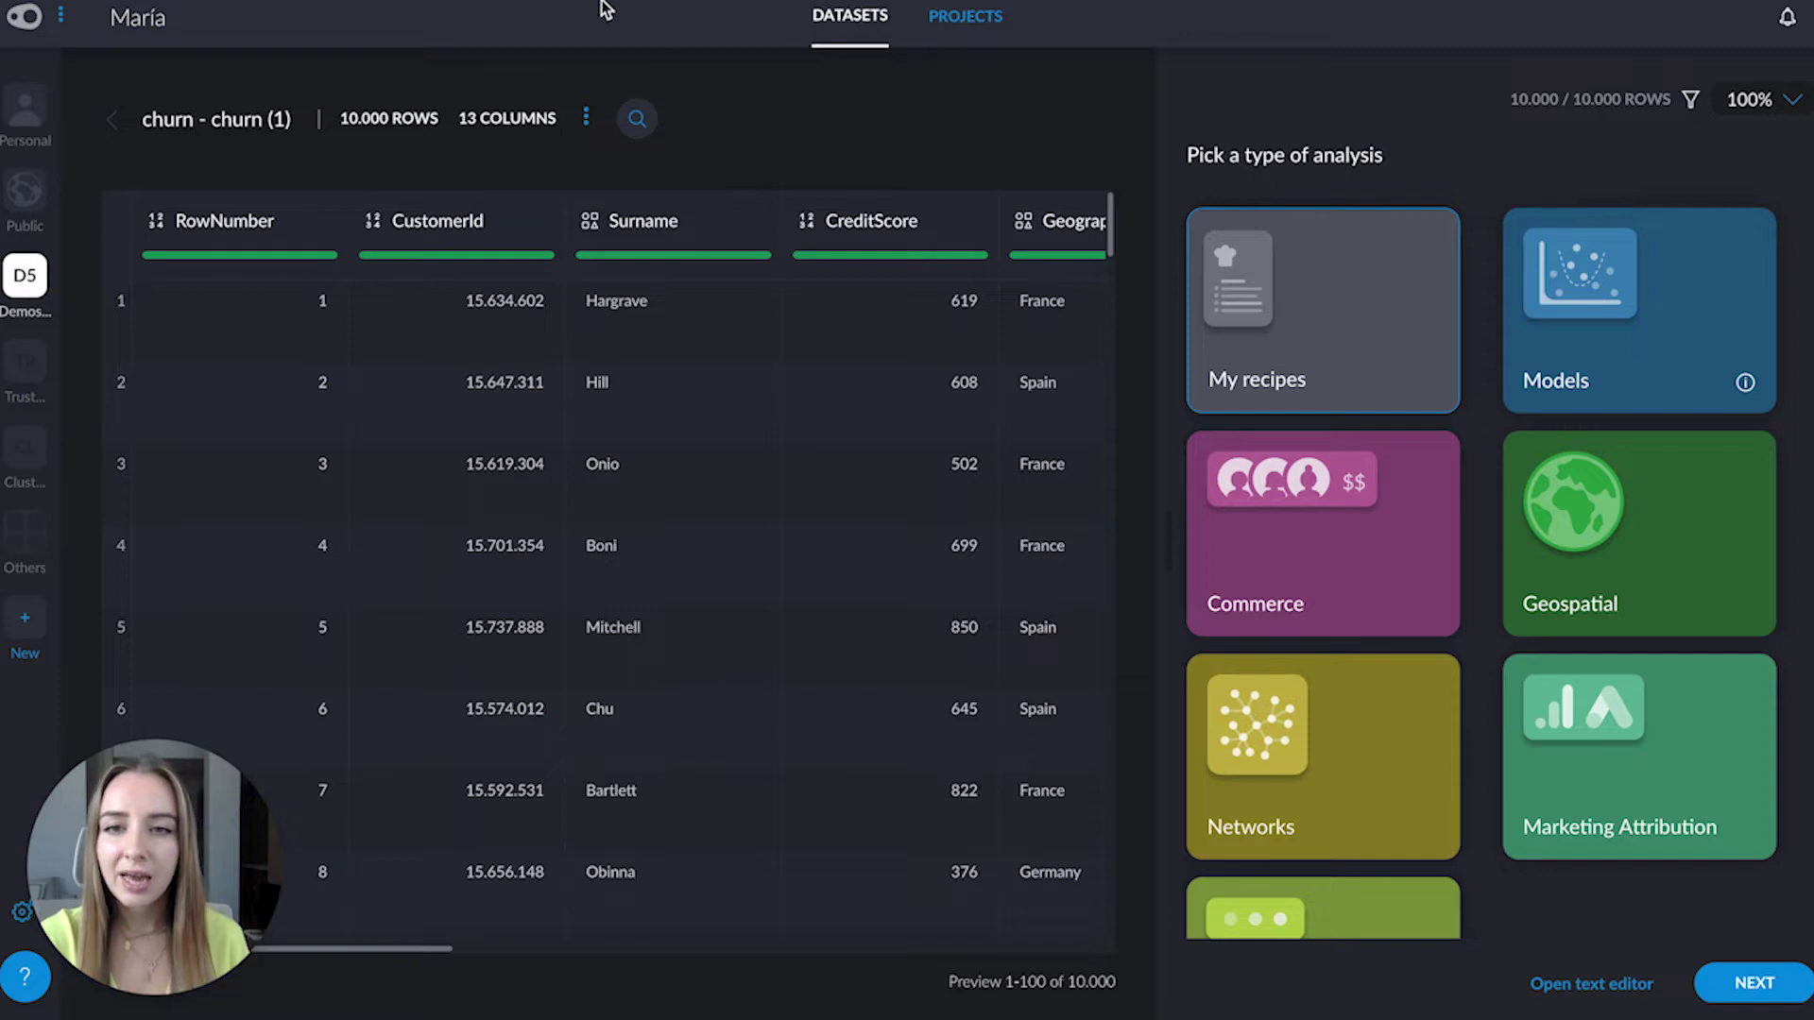
# - Choose a Models analysis of the Cluster type
pyautogui.hscroll(2, 707, 543)
pyautogui.scroll(-1, 707, 543)
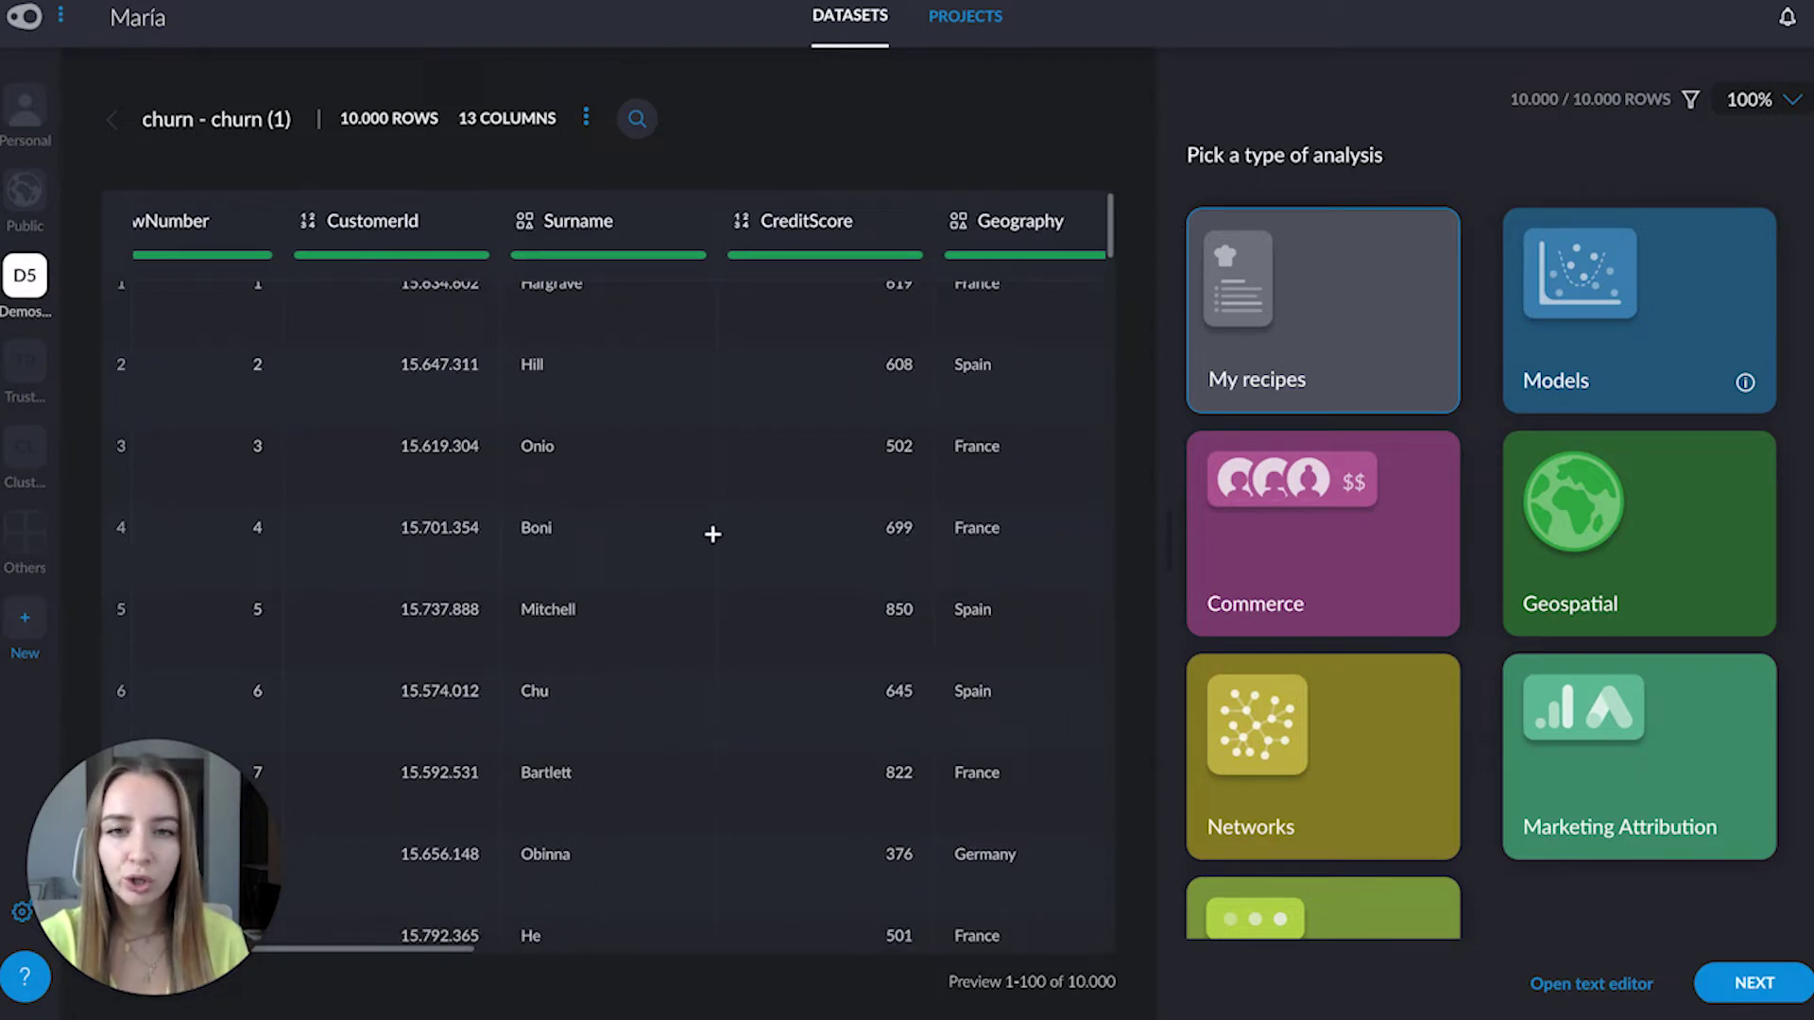
pyautogui.hscroll(10, 798, 595)
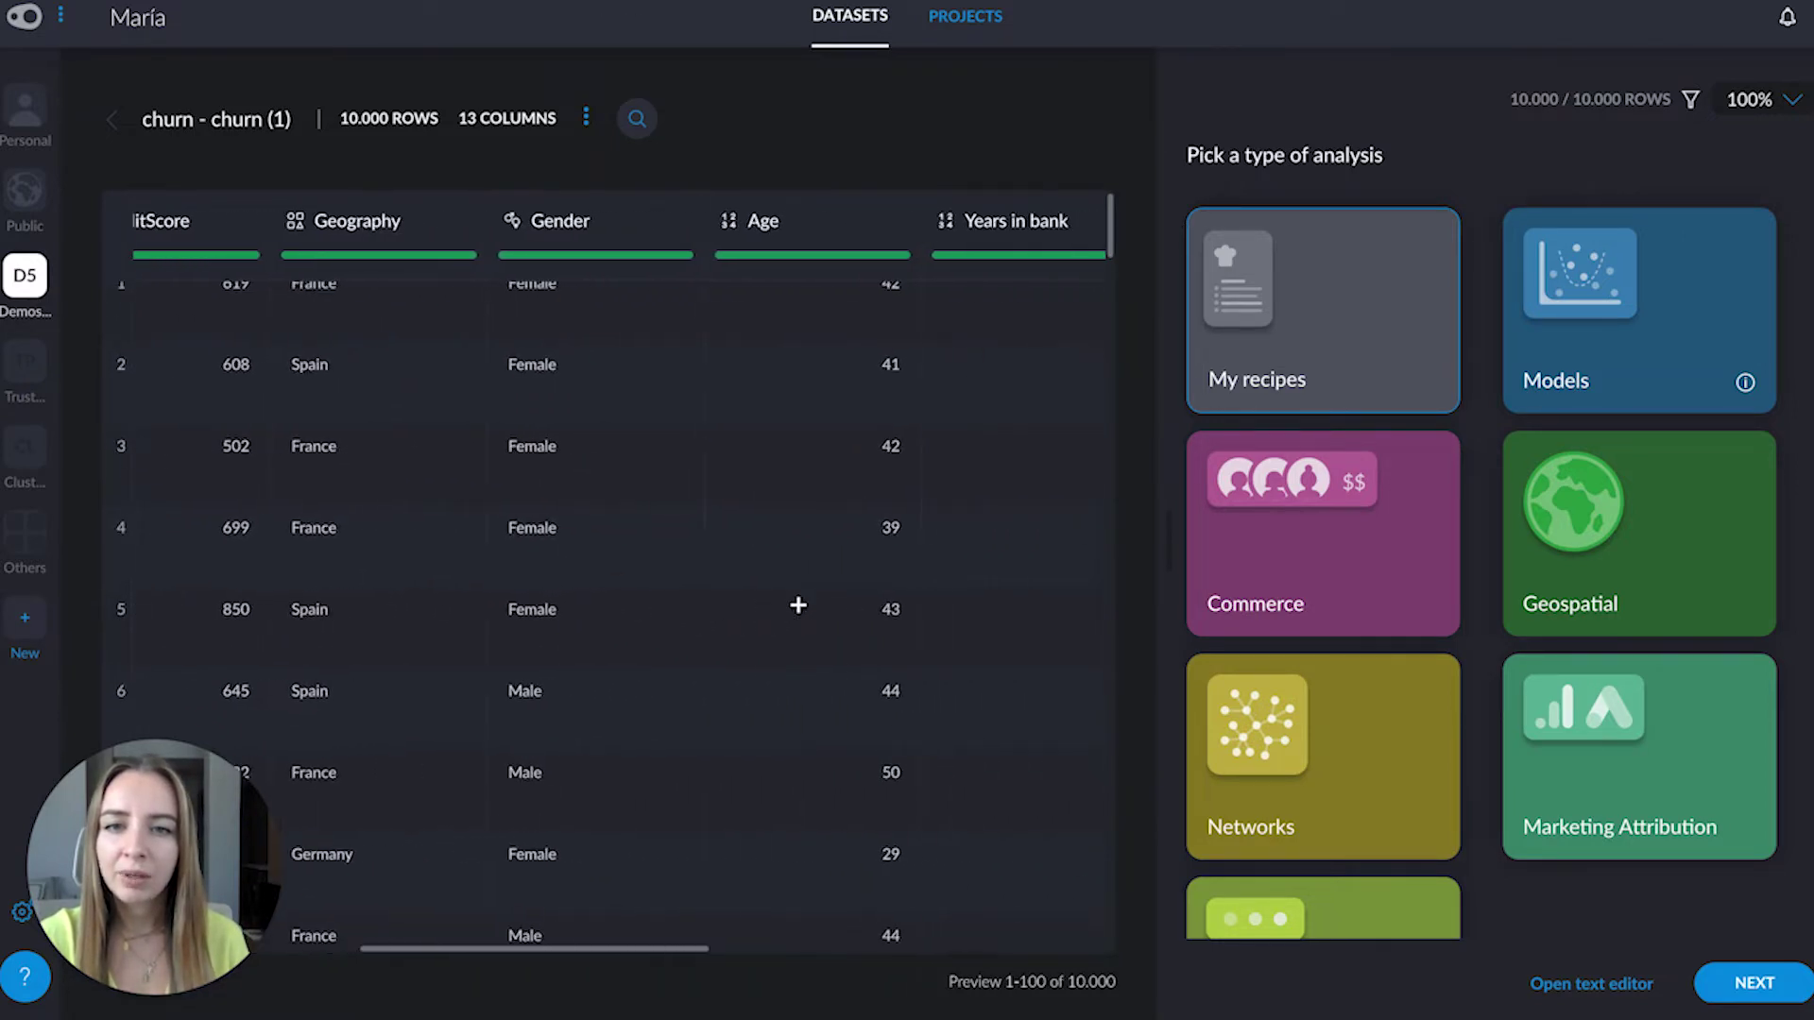
pyautogui.hscroll(5, 798, 605)
pyautogui.scroll(-1, 797, 603)
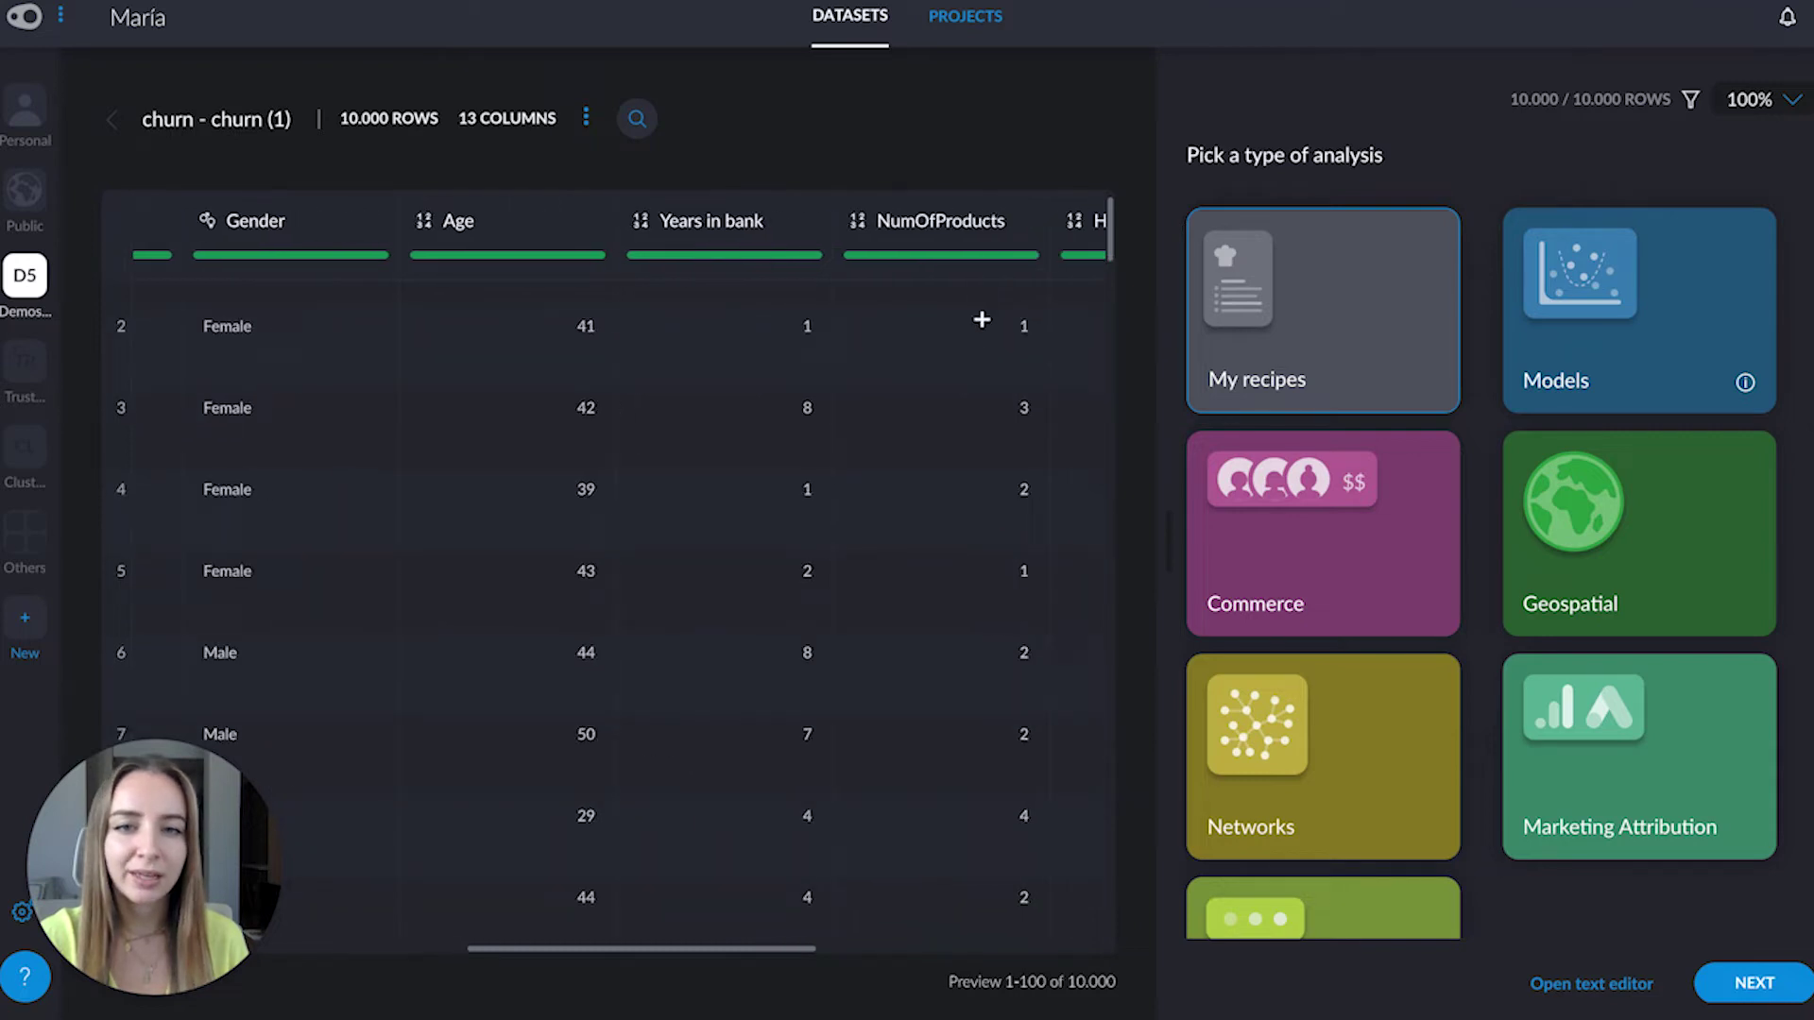
pyautogui.hscroll(5, 988, 723)
pyautogui.scroll(1, 988, 724)
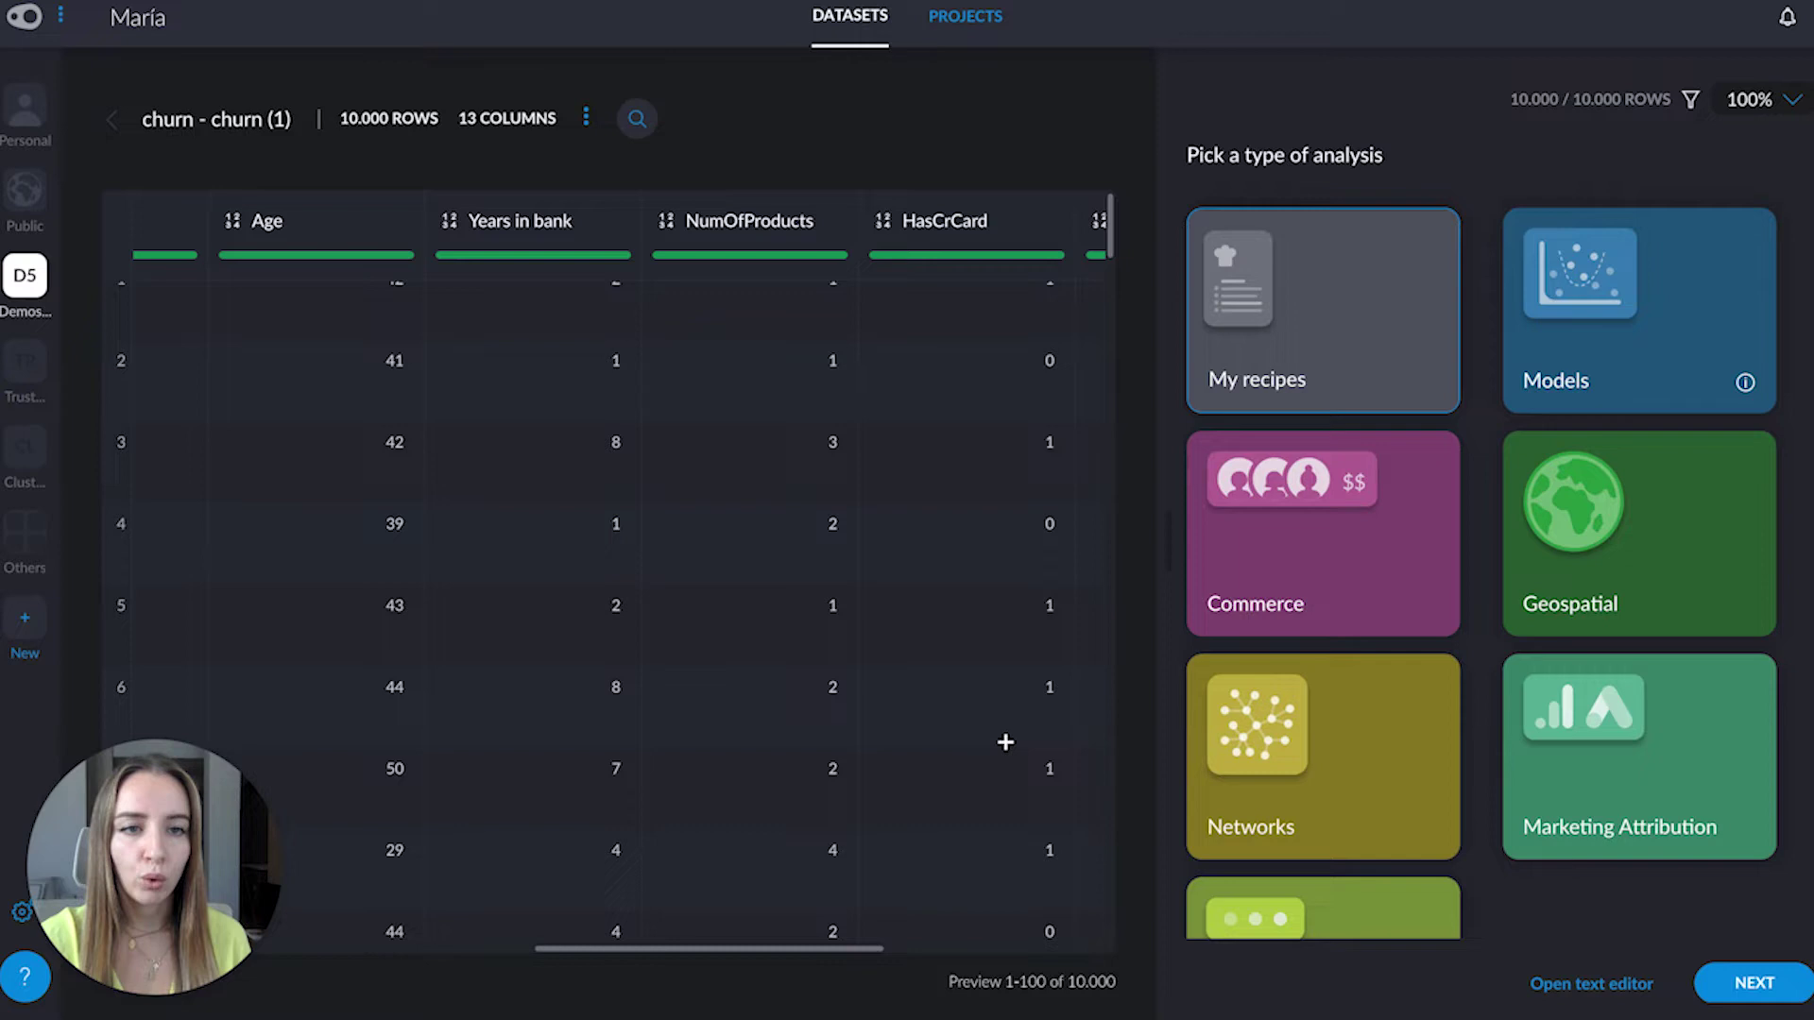
pyautogui.click(1606, 331)
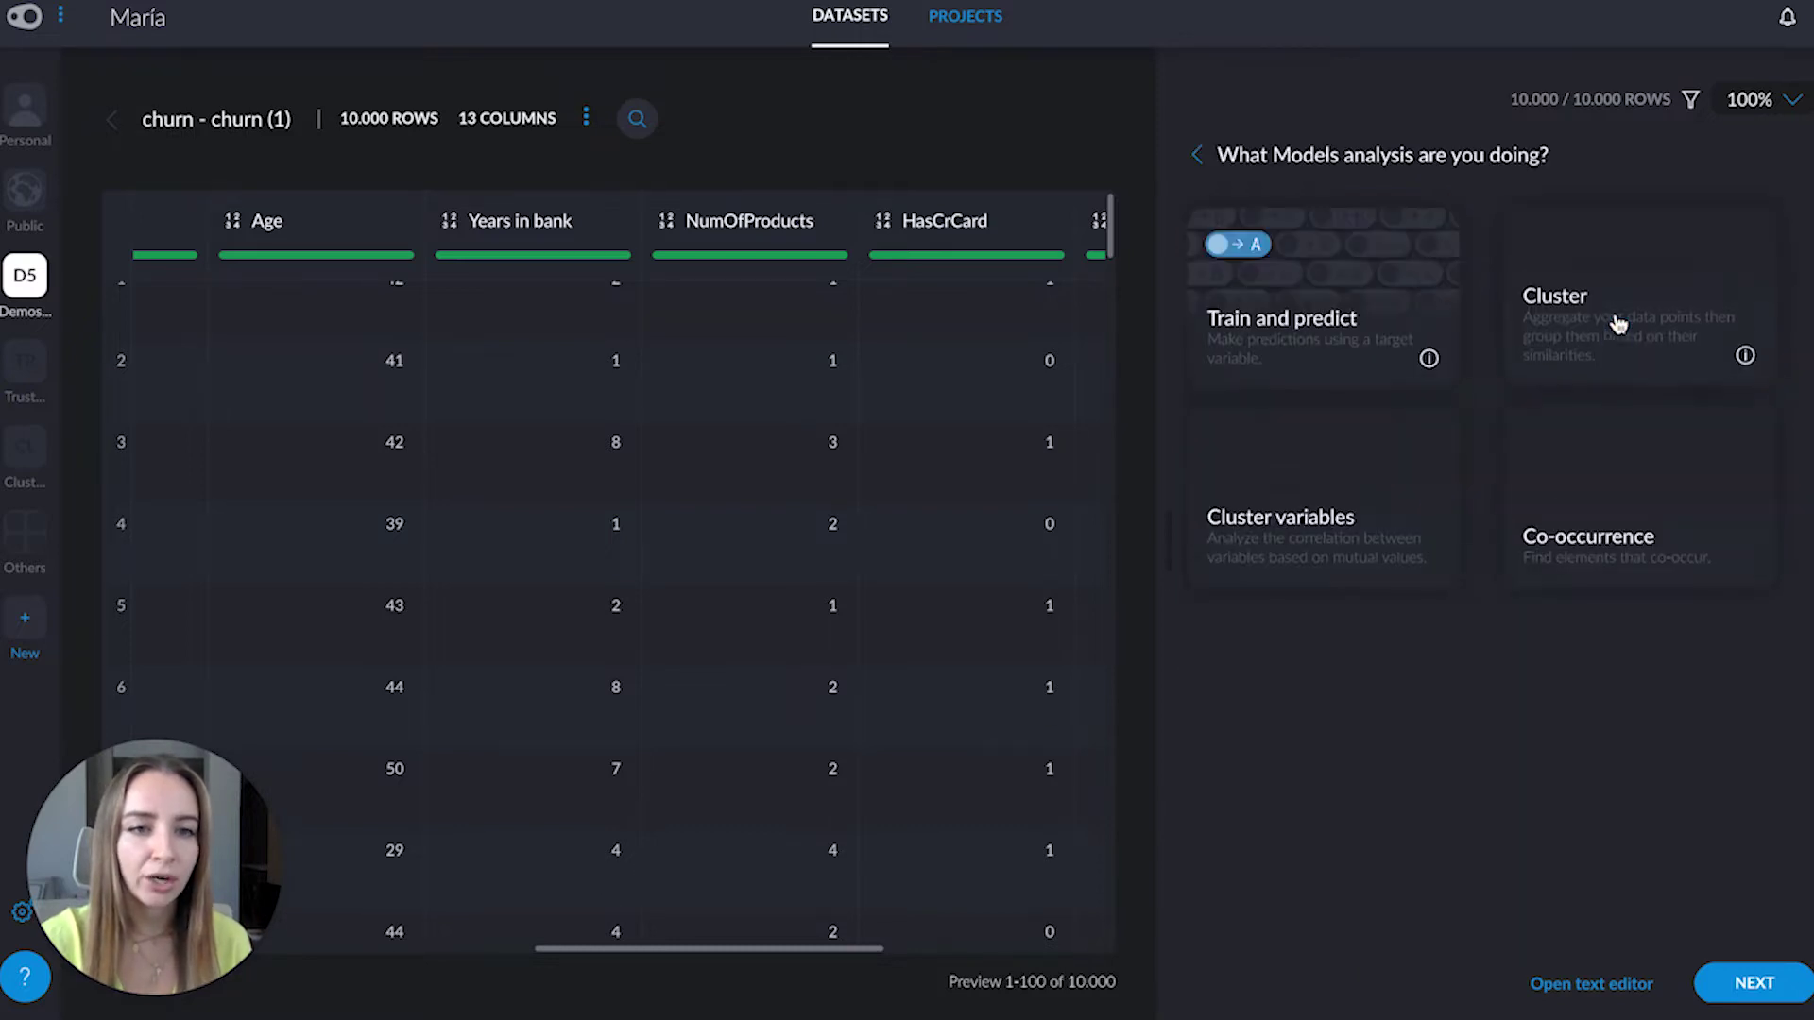
pyautogui.click(1563, 320)
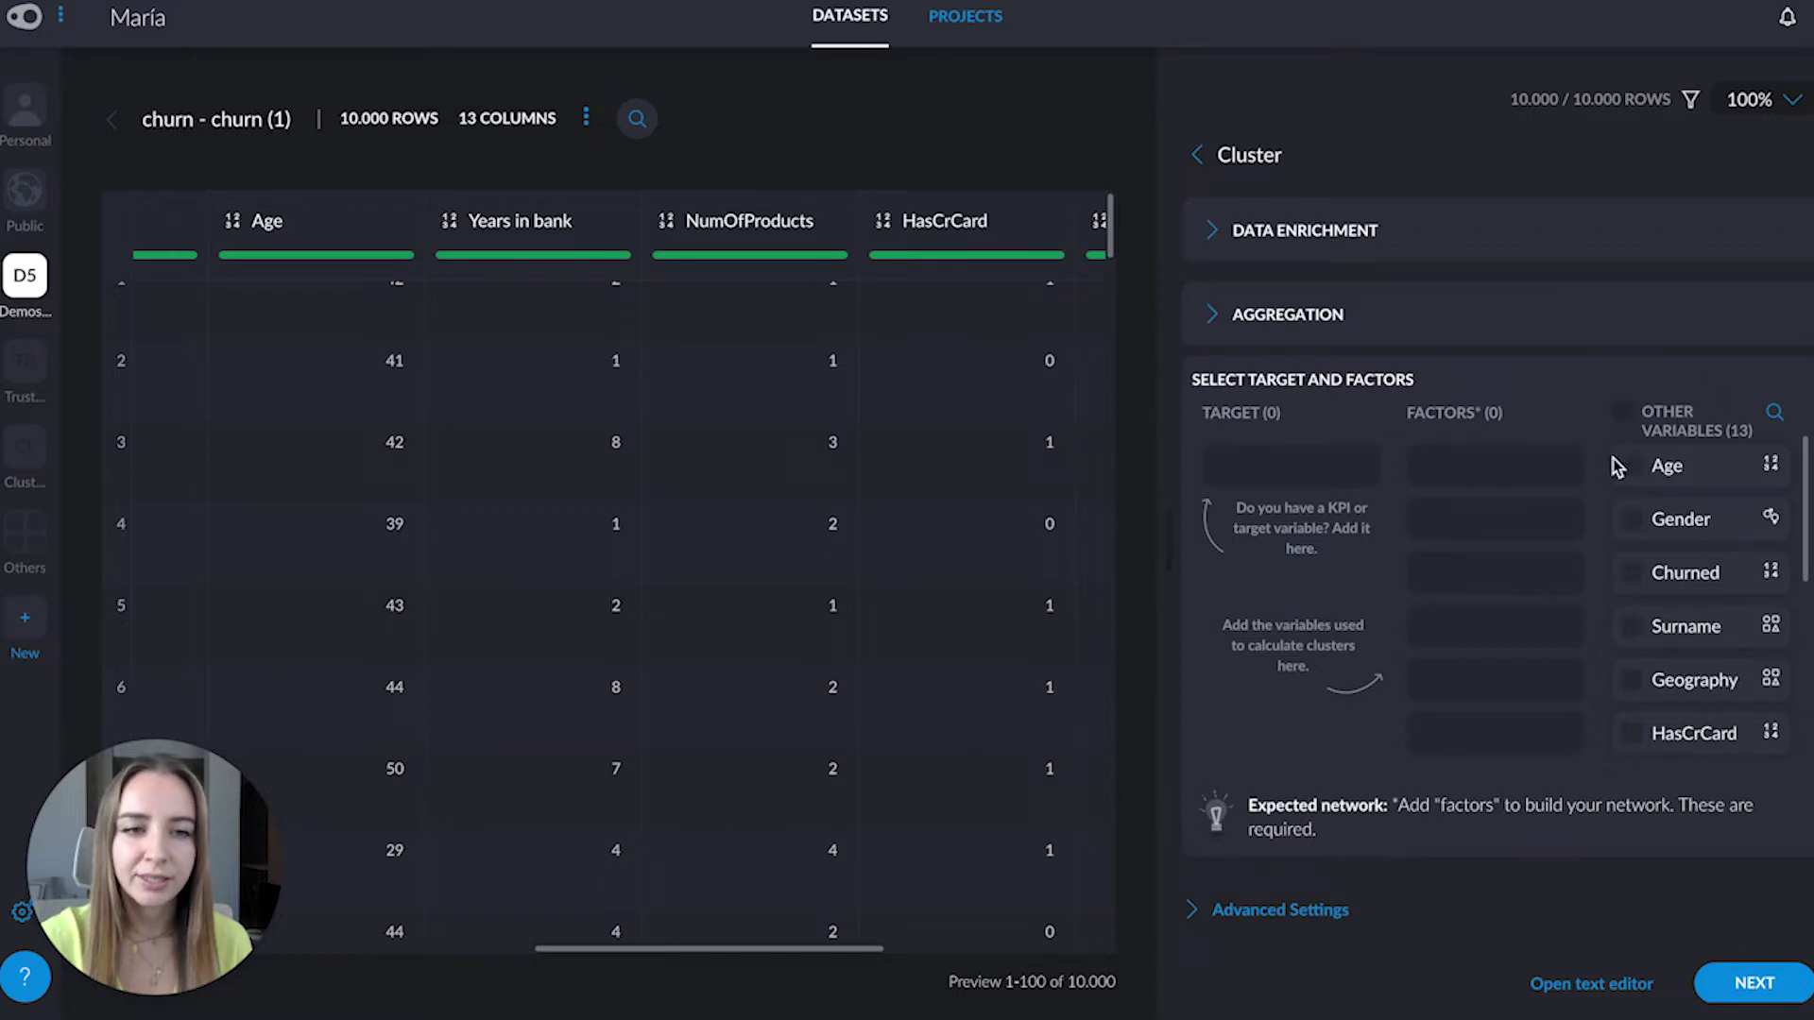
# - Set CreditScore, Years in bank and NumOfProducts as factors and Churned as the target
pyautogui.scroll(-3, 1640, 609)
pyautogui.click(1631, 594)
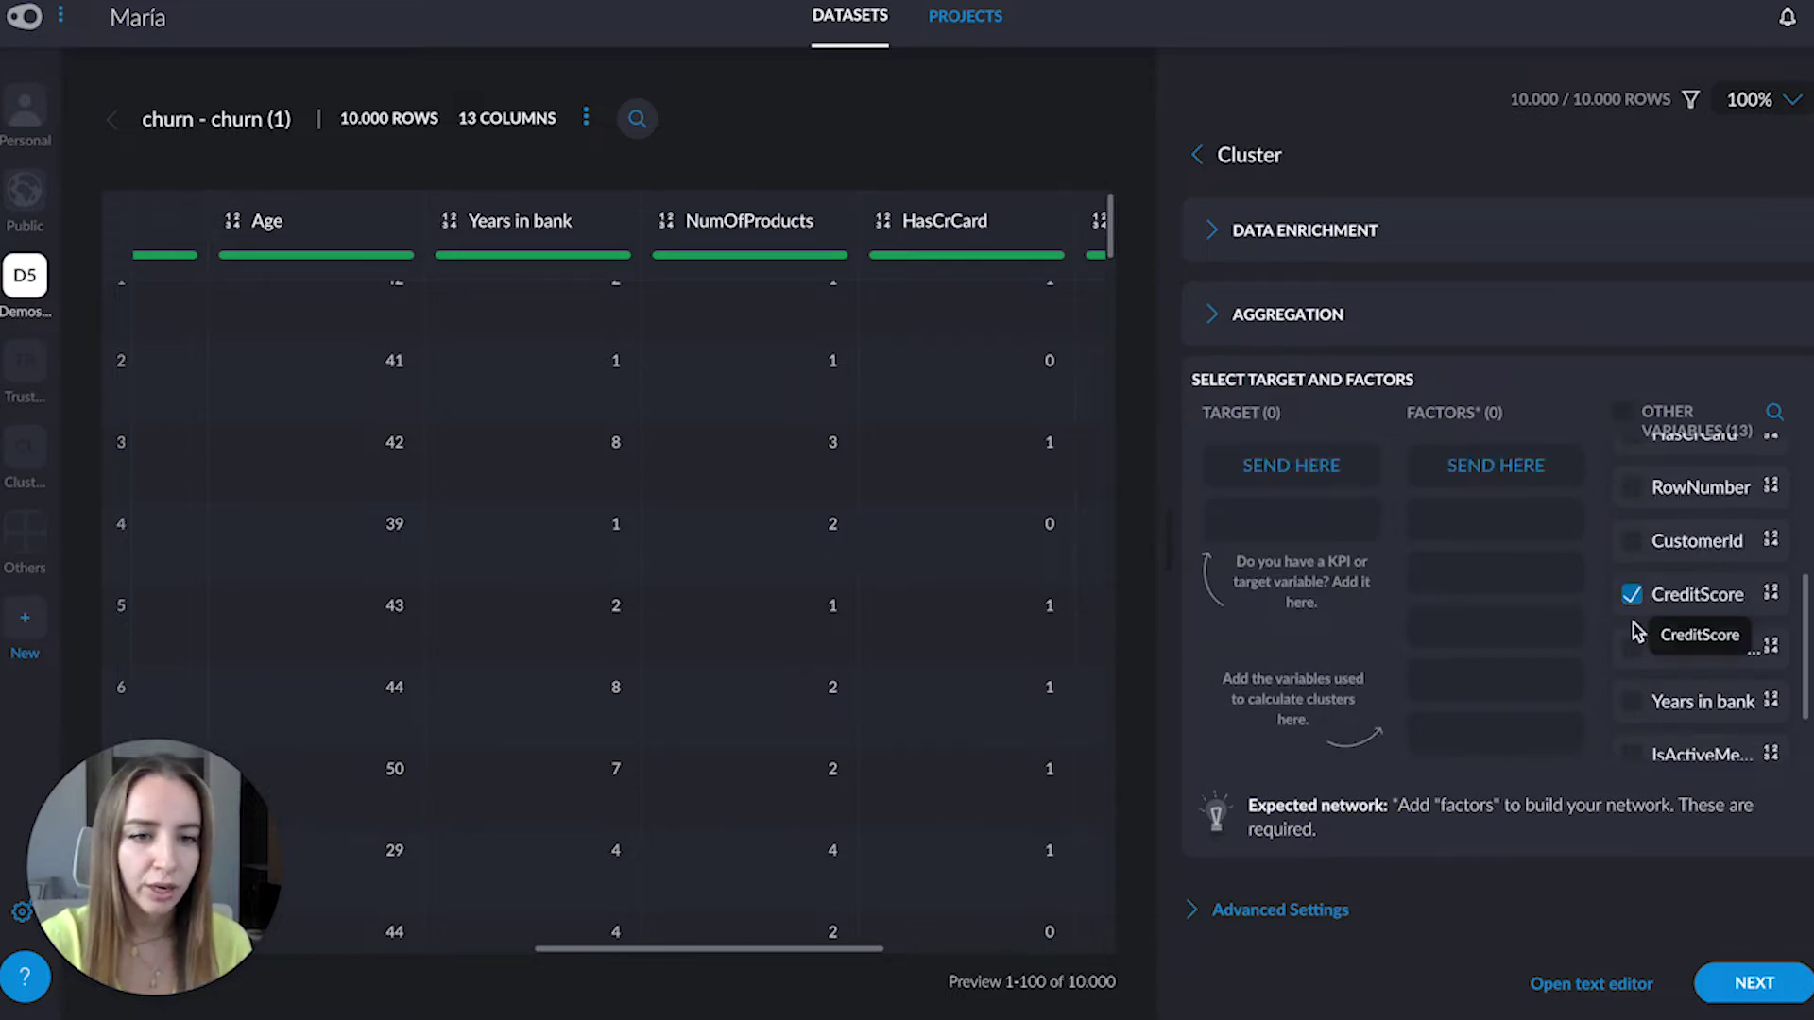
pyautogui.click(1632, 702)
pyautogui.scroll(-1, 1631, 708)
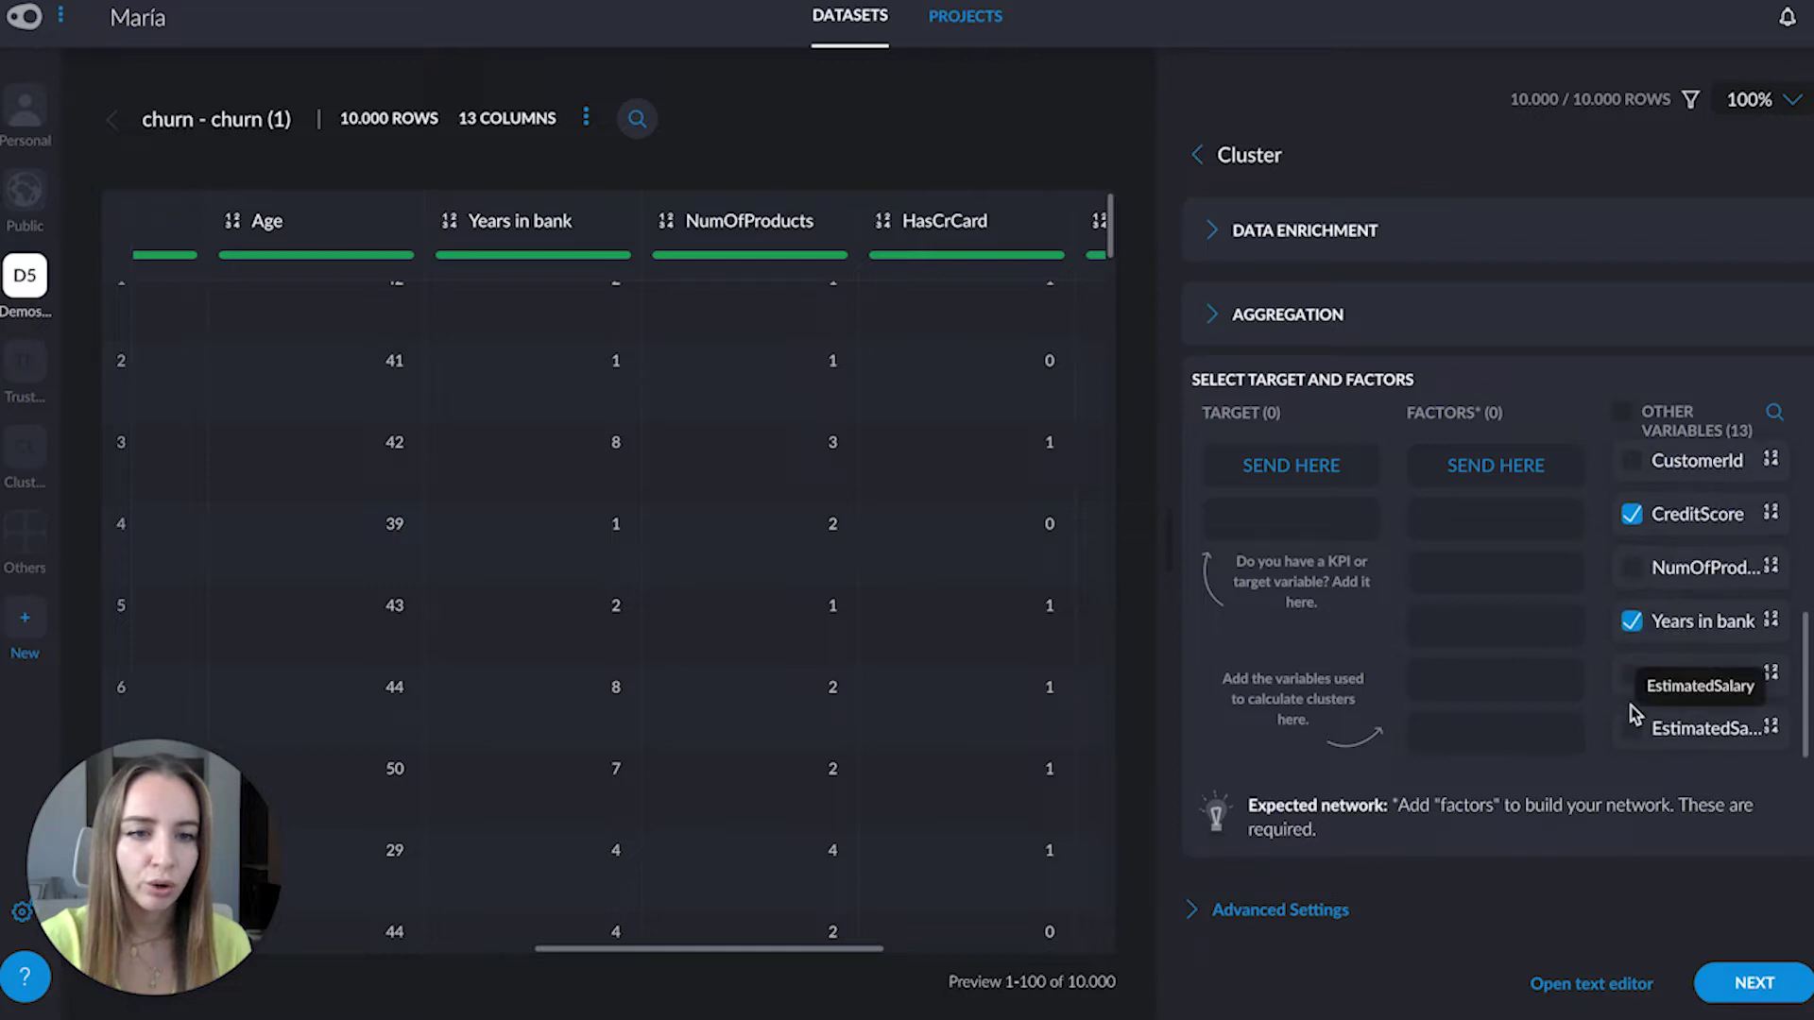
pyautogui.click(1632, 588)
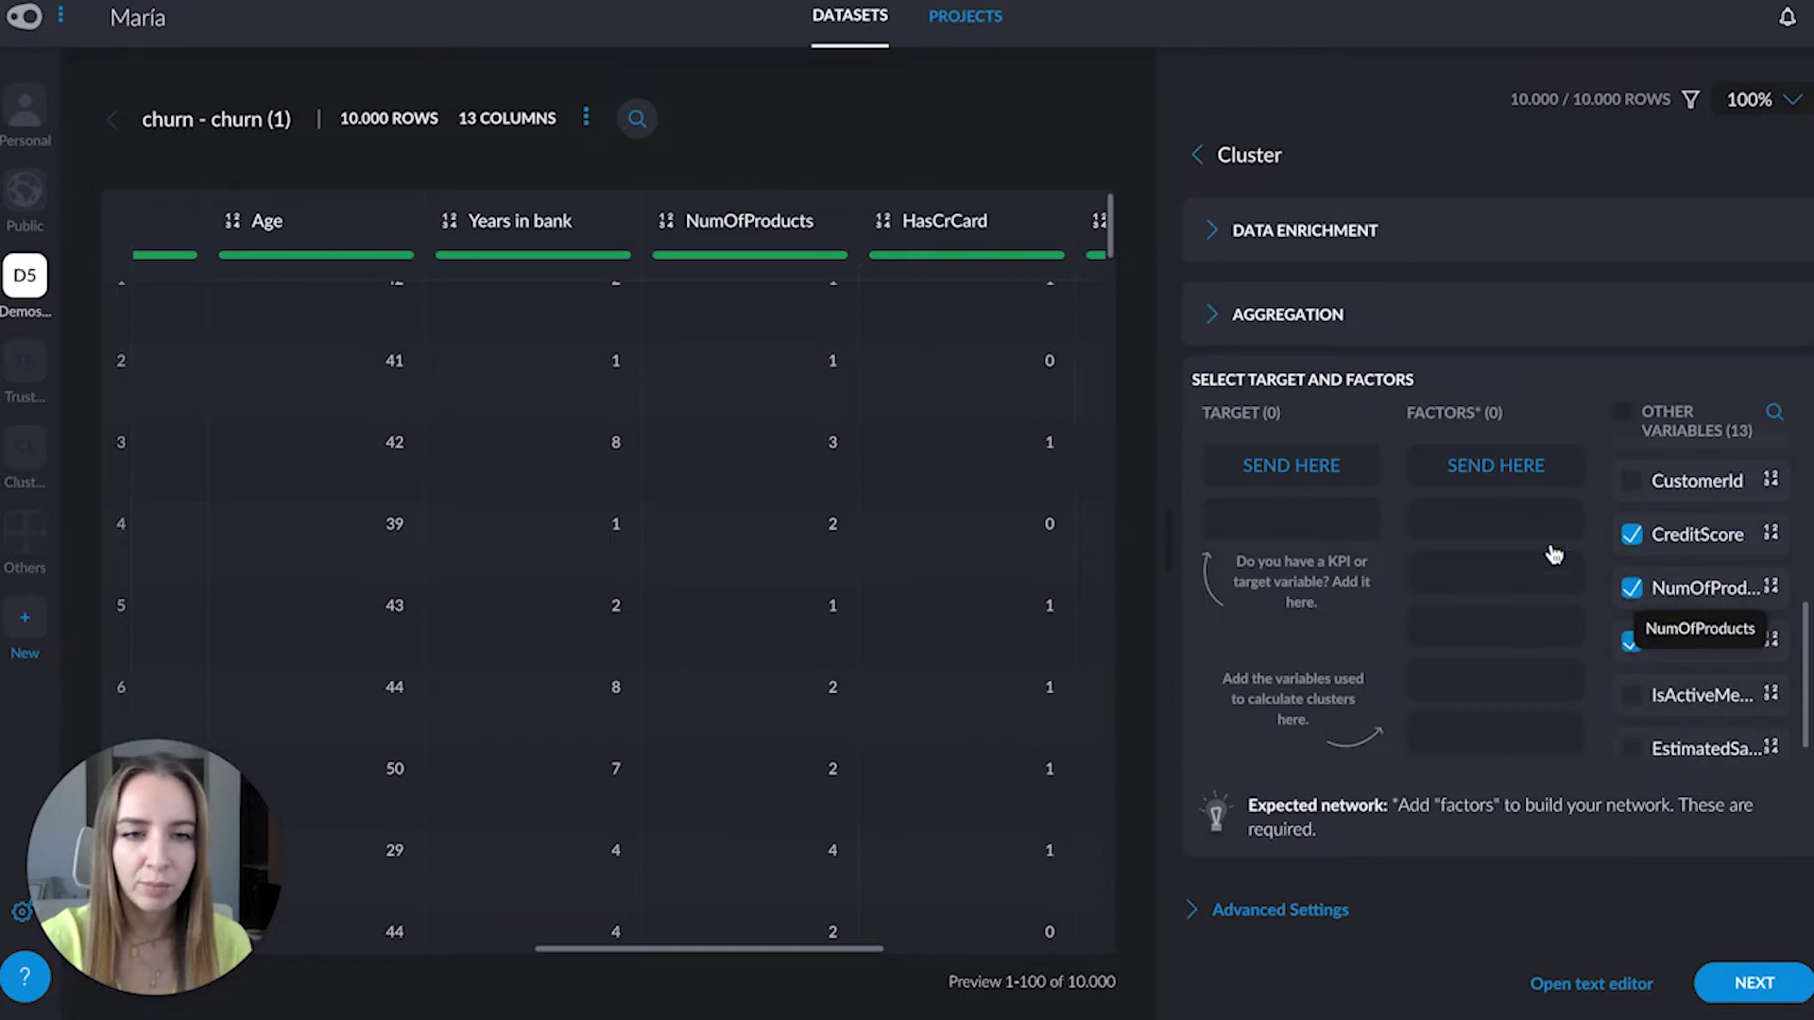
pyautogui.click(1479, 469)
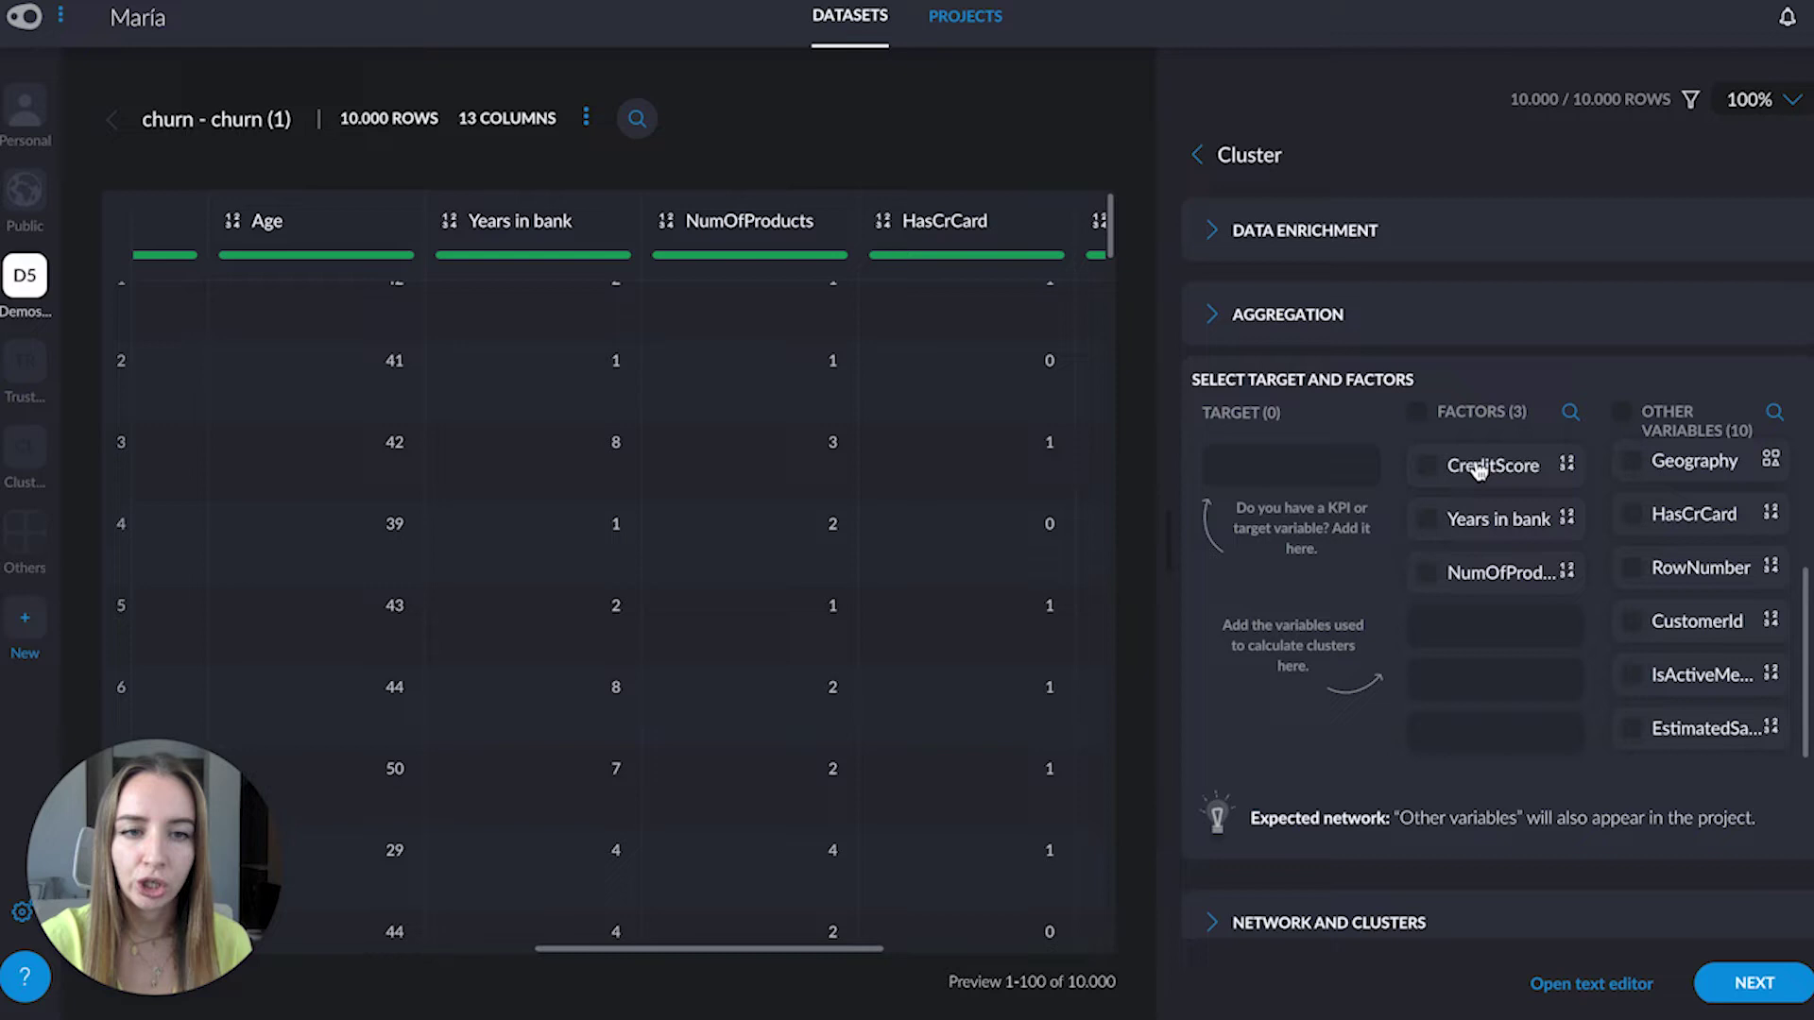
pyautogui.click(1633, 577)
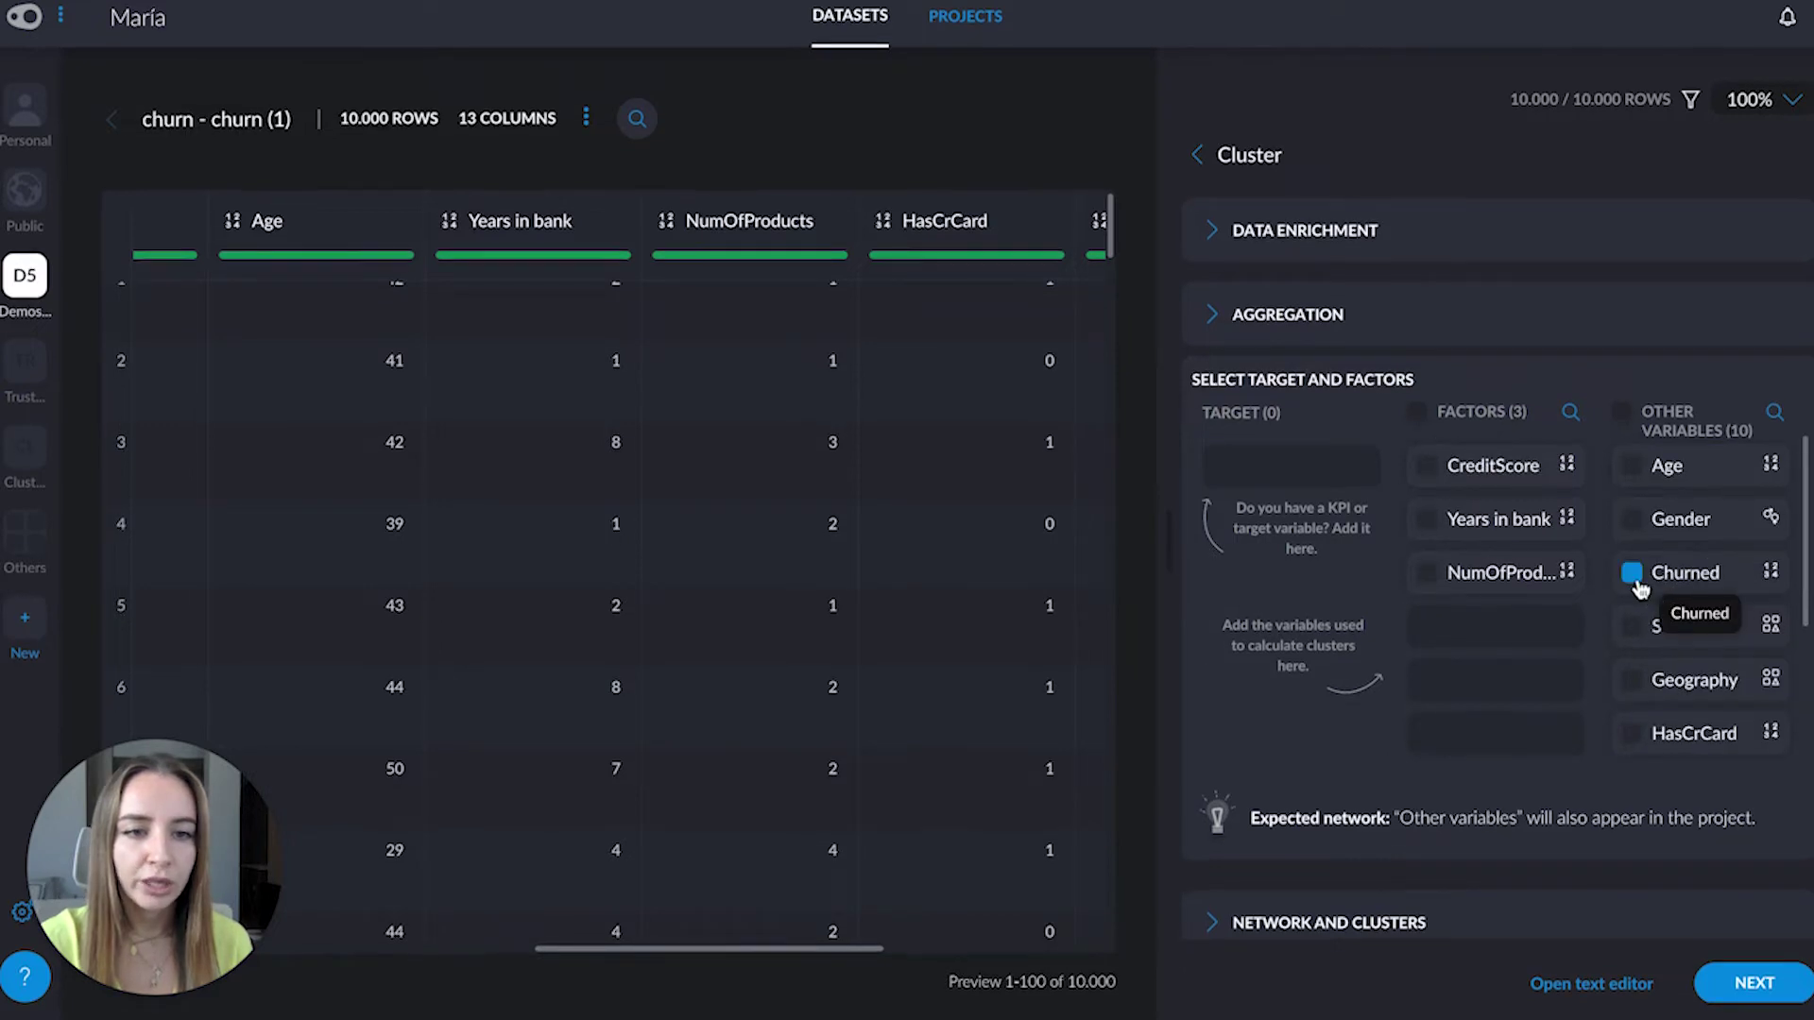
pyautogui.click(1283, 467)
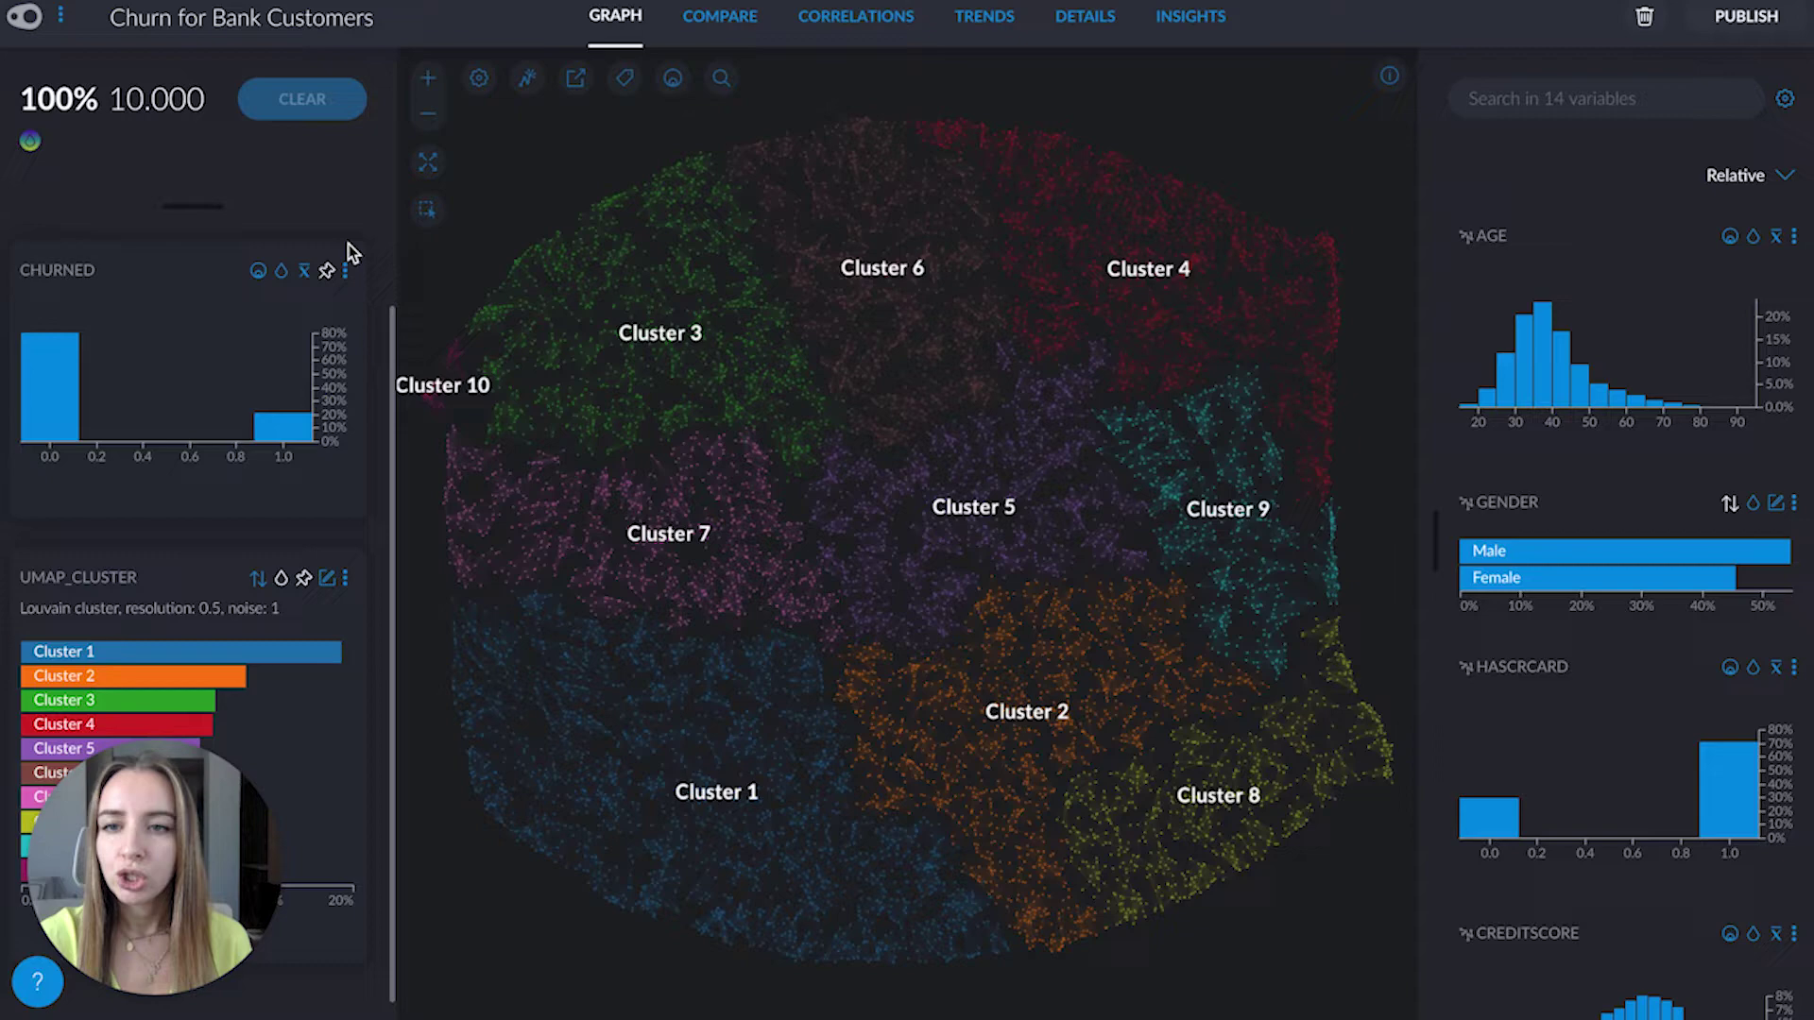
# - Filter to churned customers (Churned 1.0) and collapse the network so histograms fill the view
pyautogui.click(284, 430)
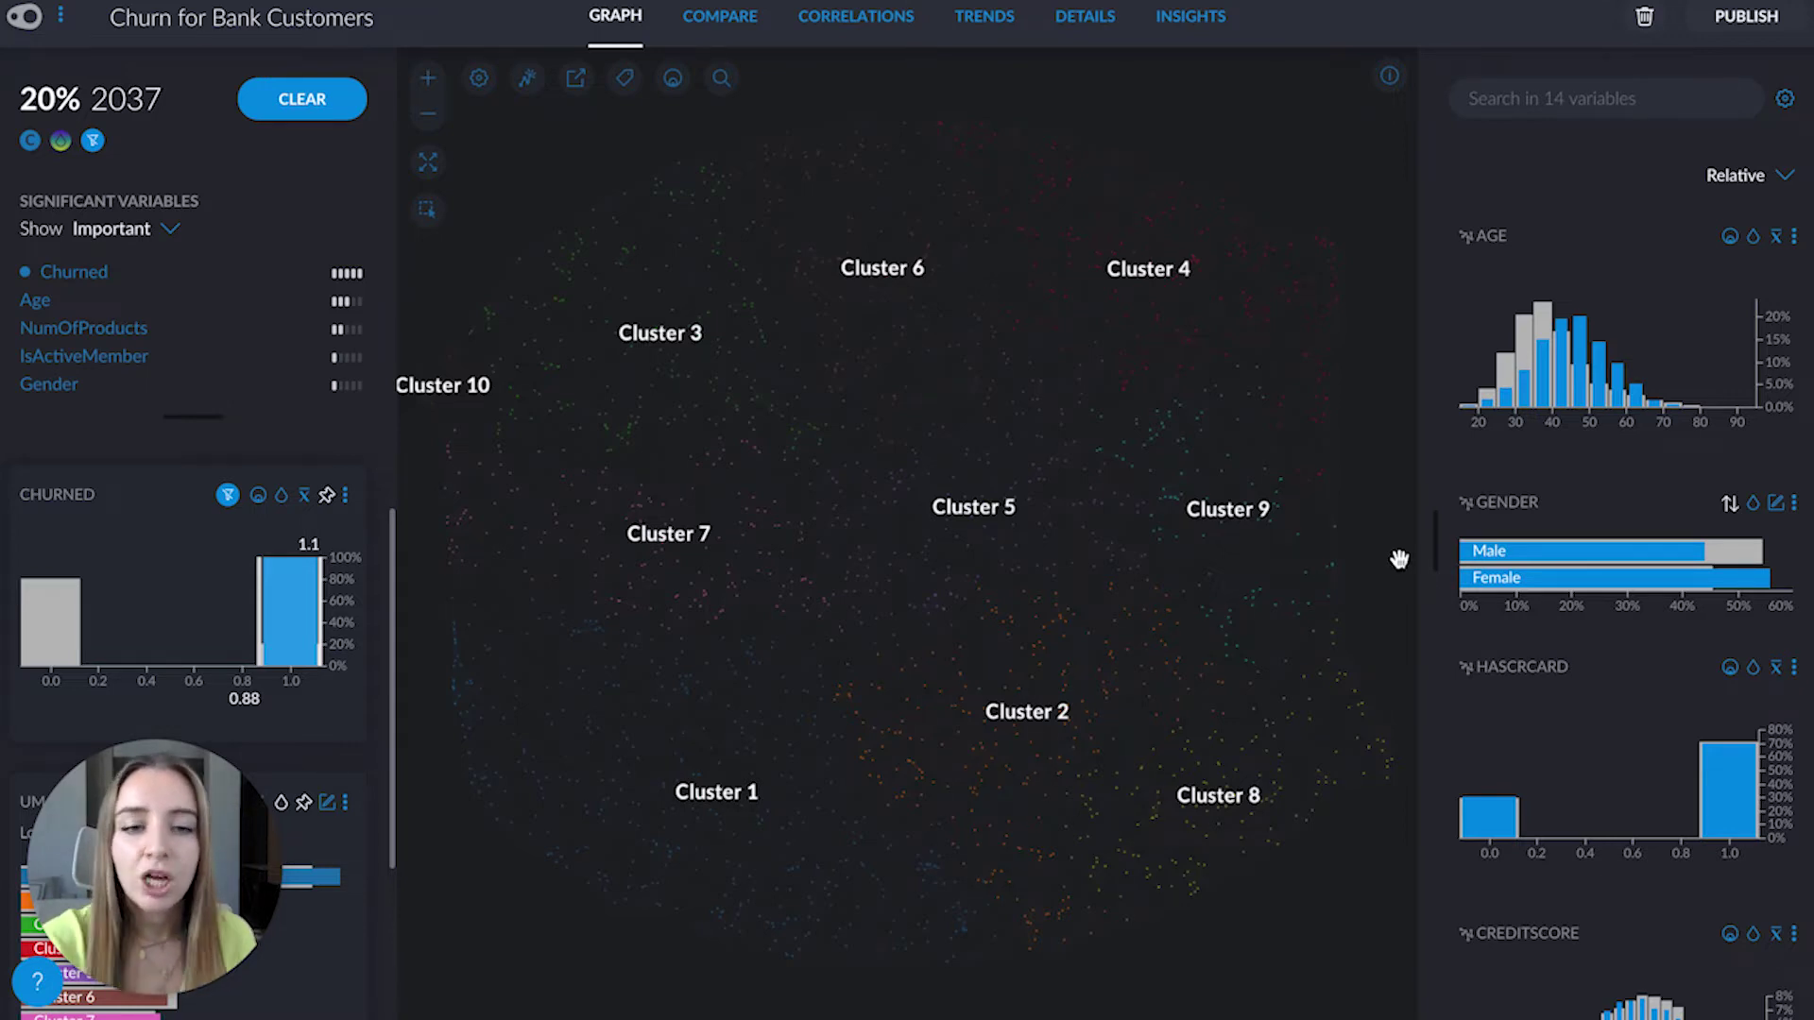
pyautogui.click(1427, 525)
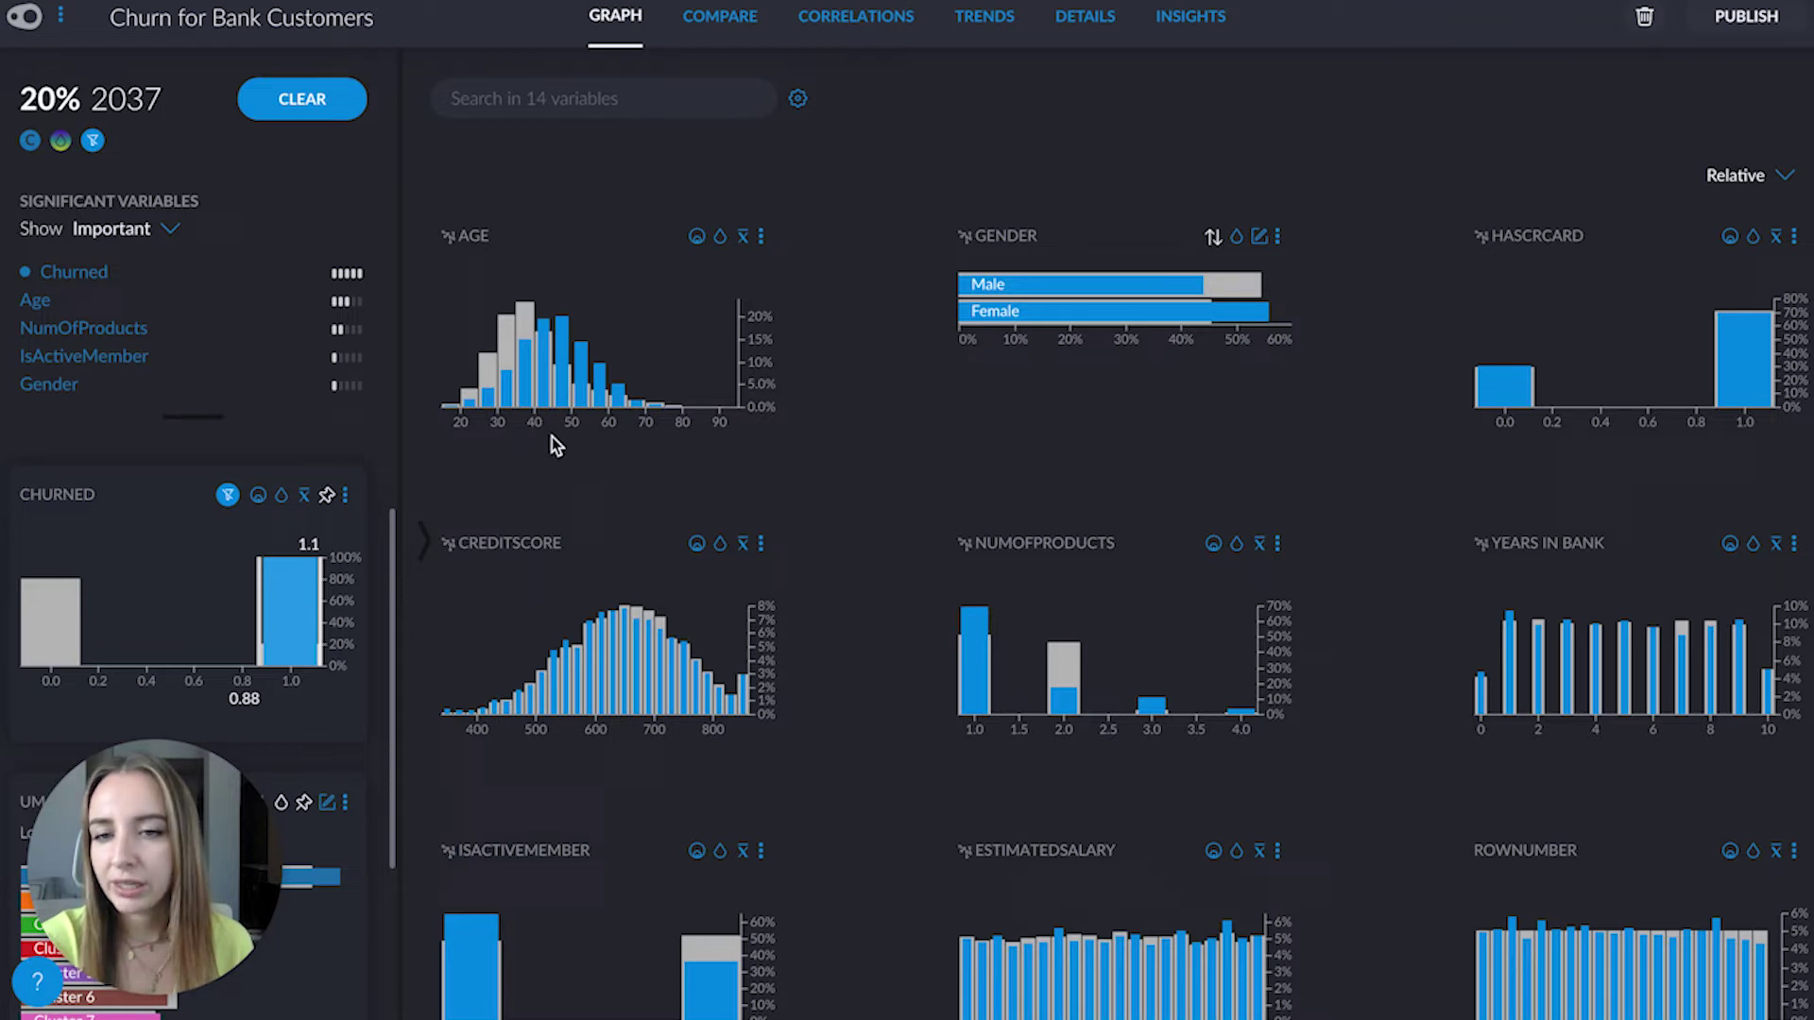
pyautogui.moveTo(543, 407)
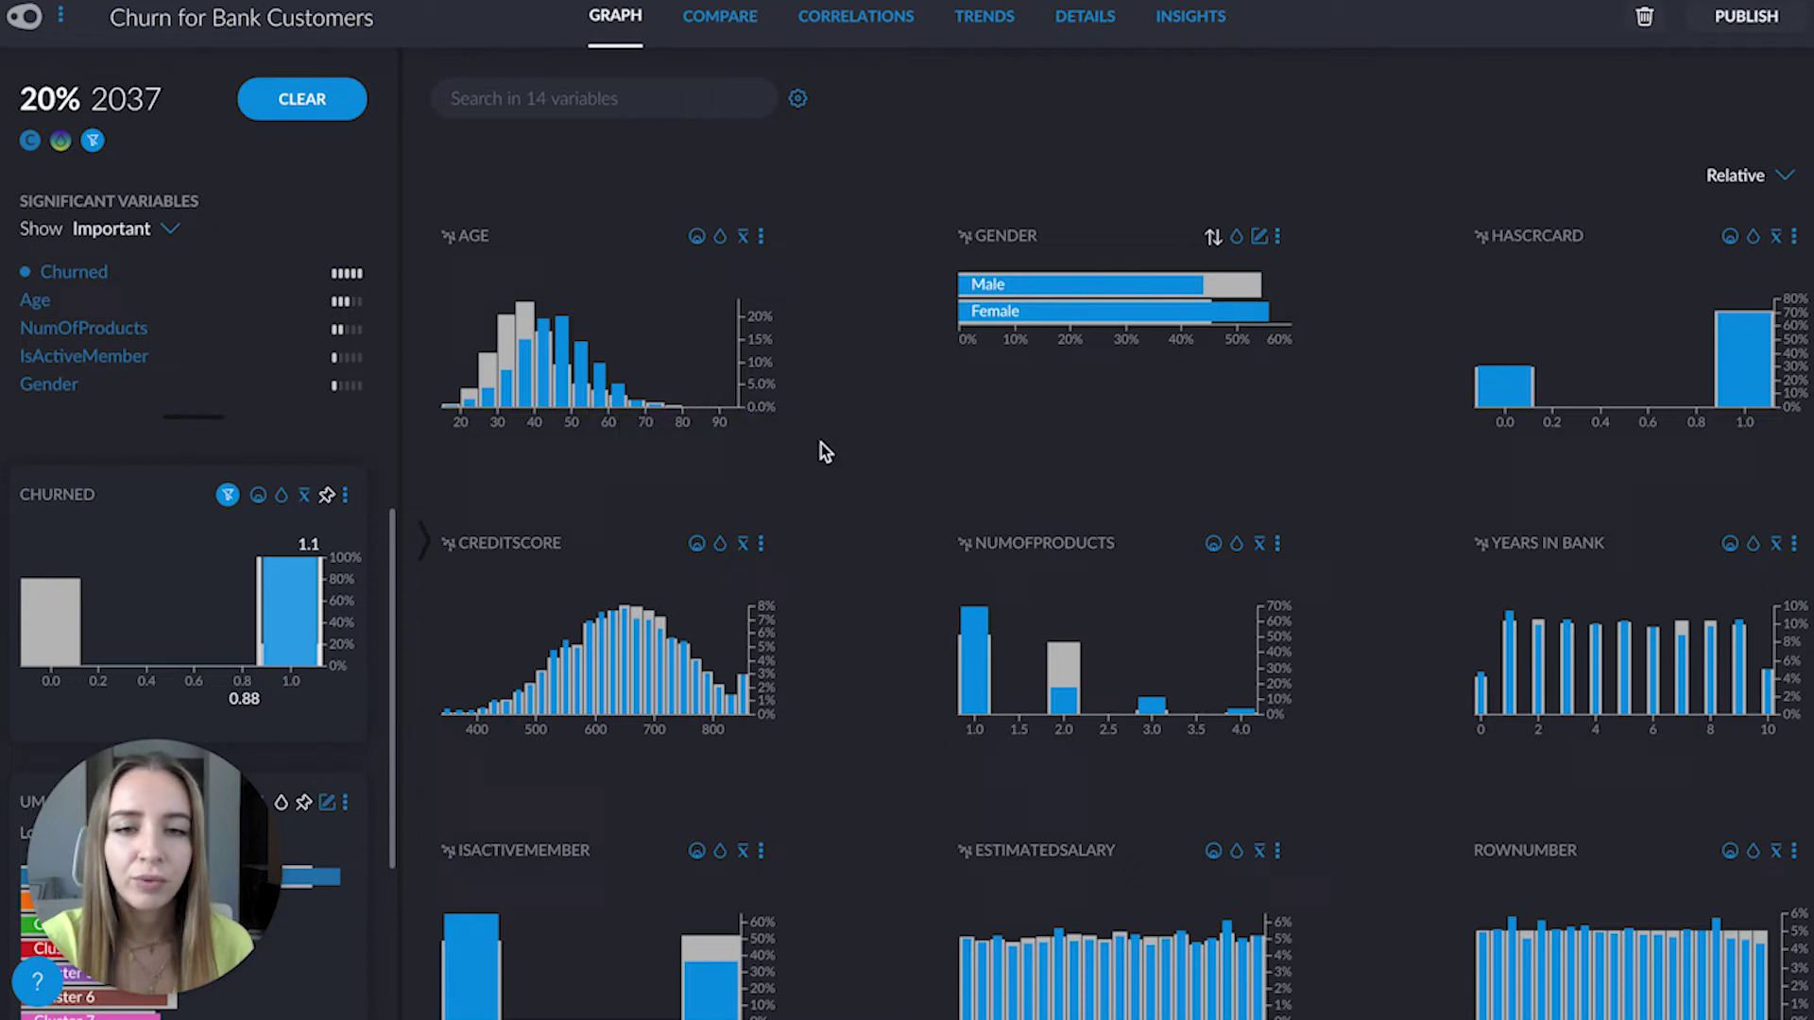
pyautogui.moveTo(1243, 285)
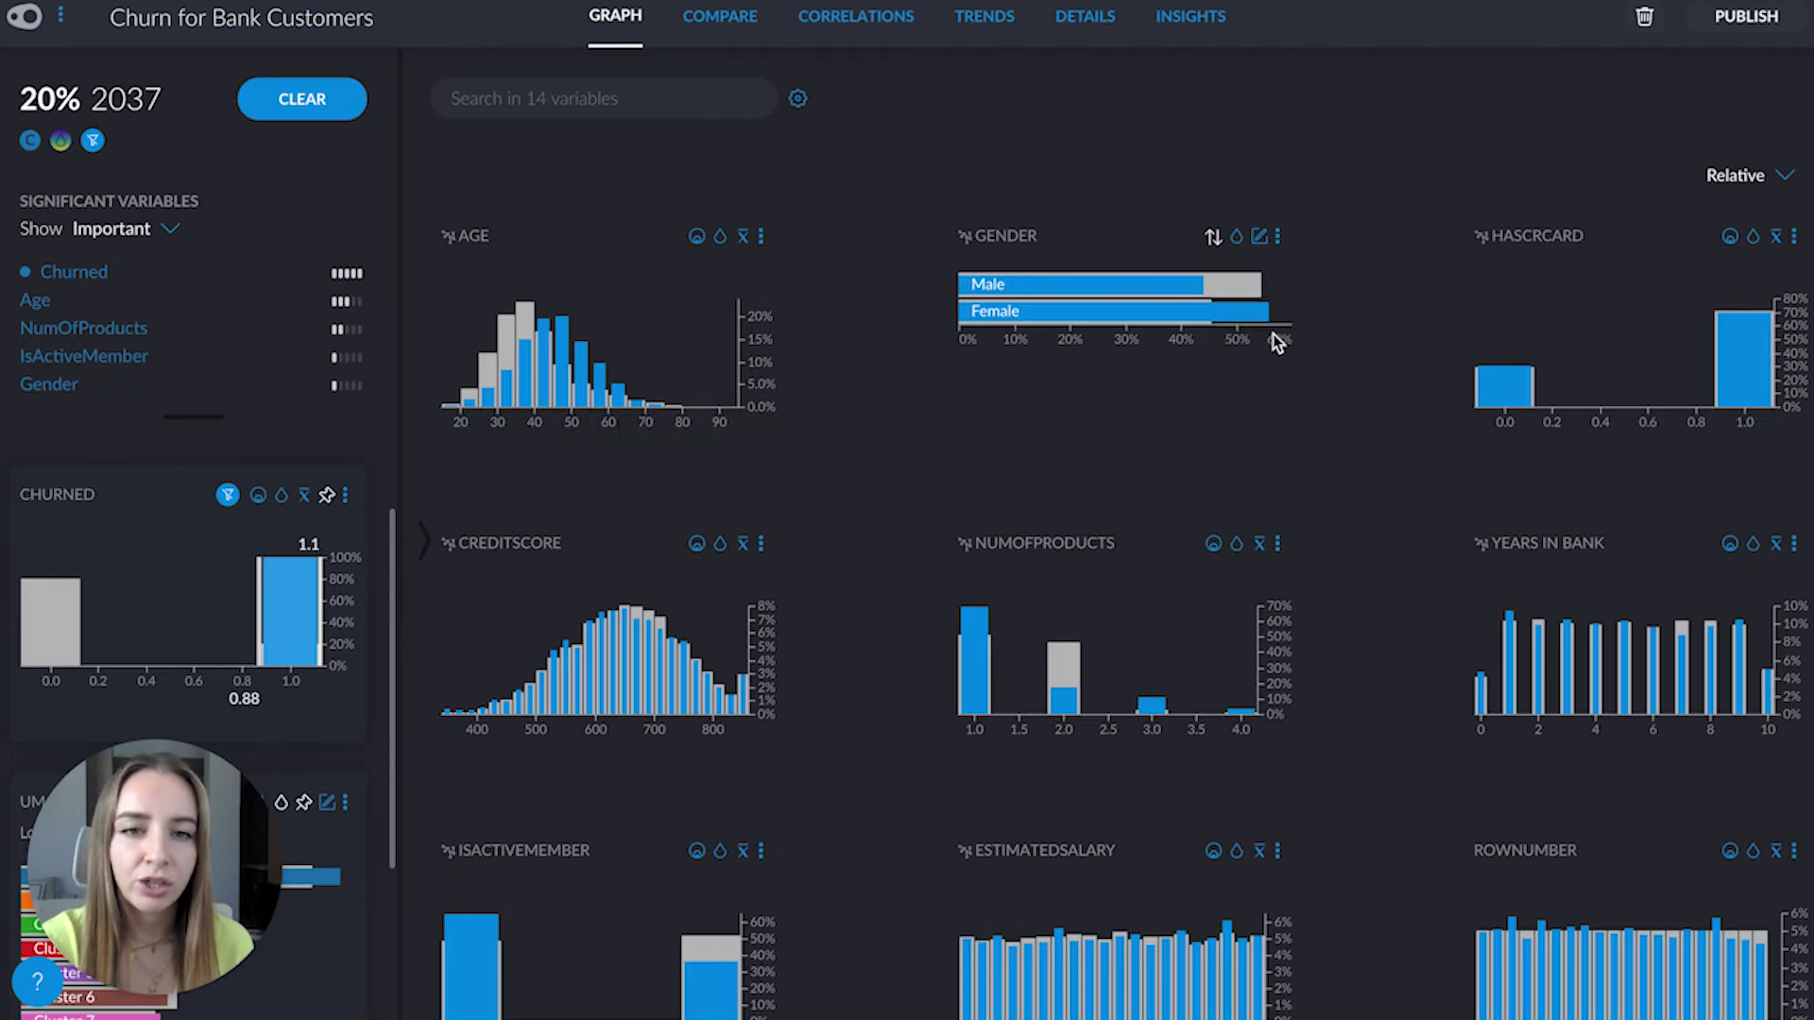
pyautogui.scroll(-5, 1374, 584)
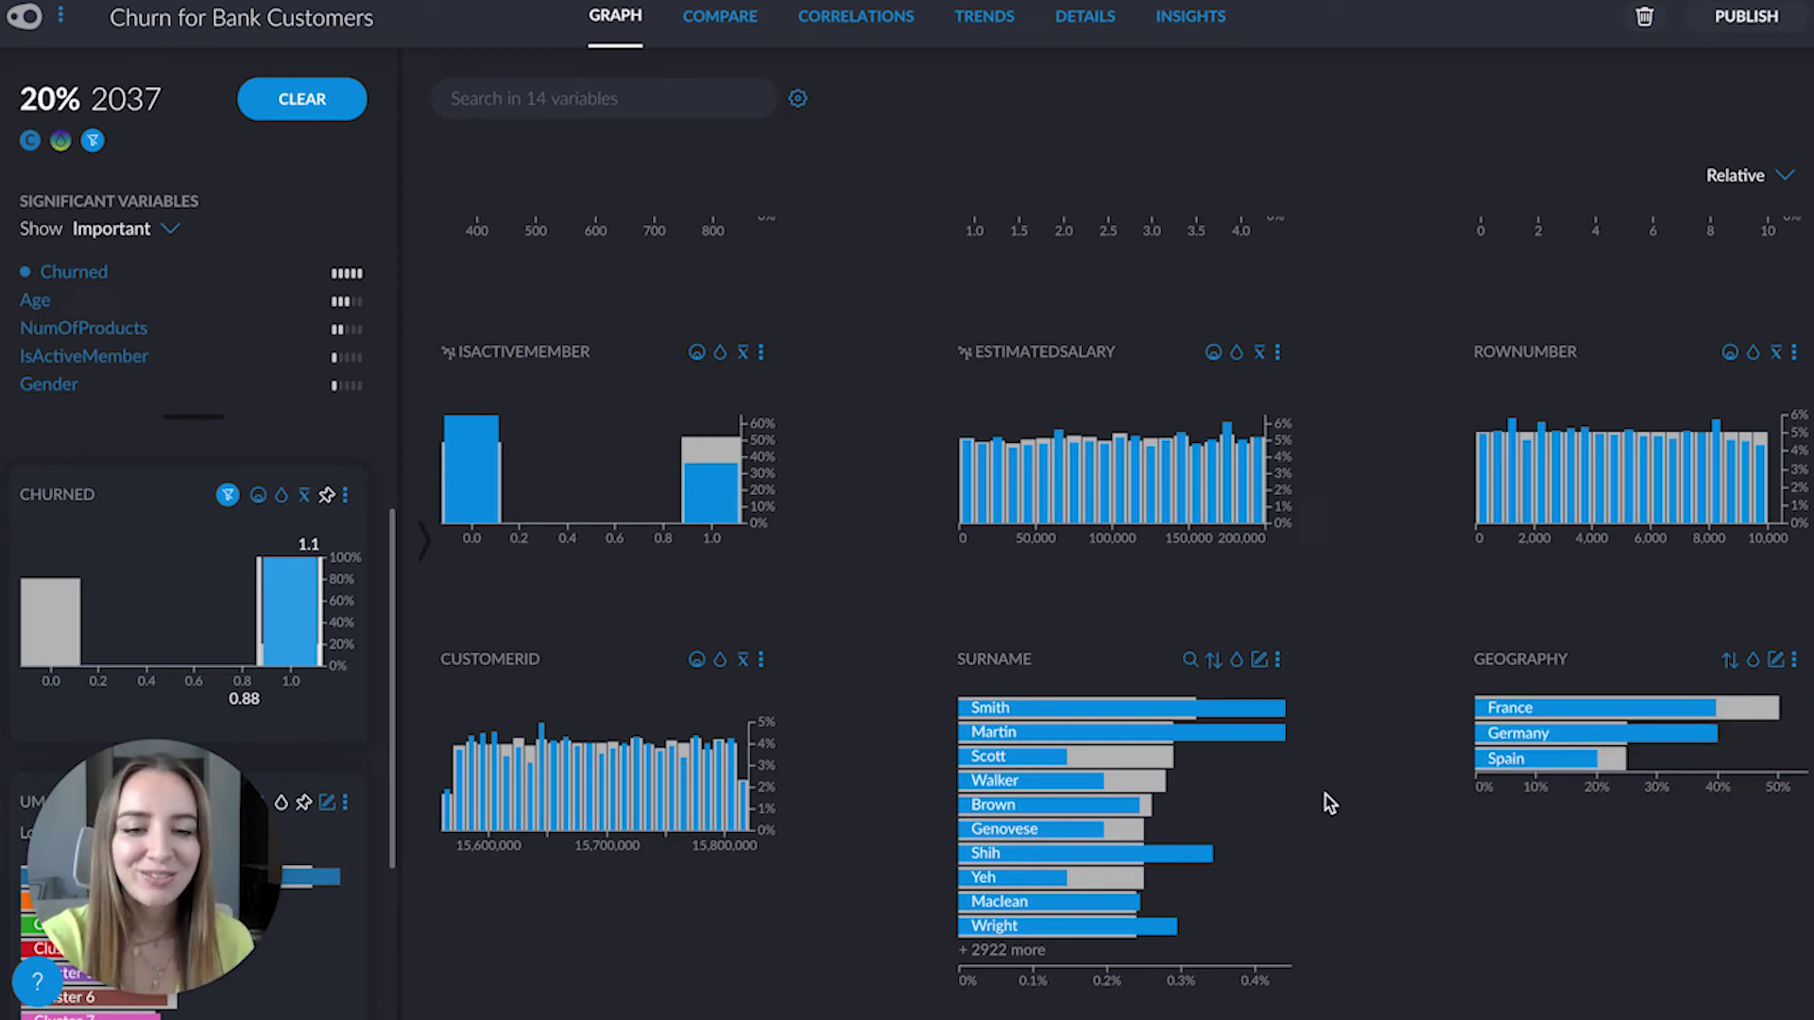
pyautogui.moveTo(1115, 794)
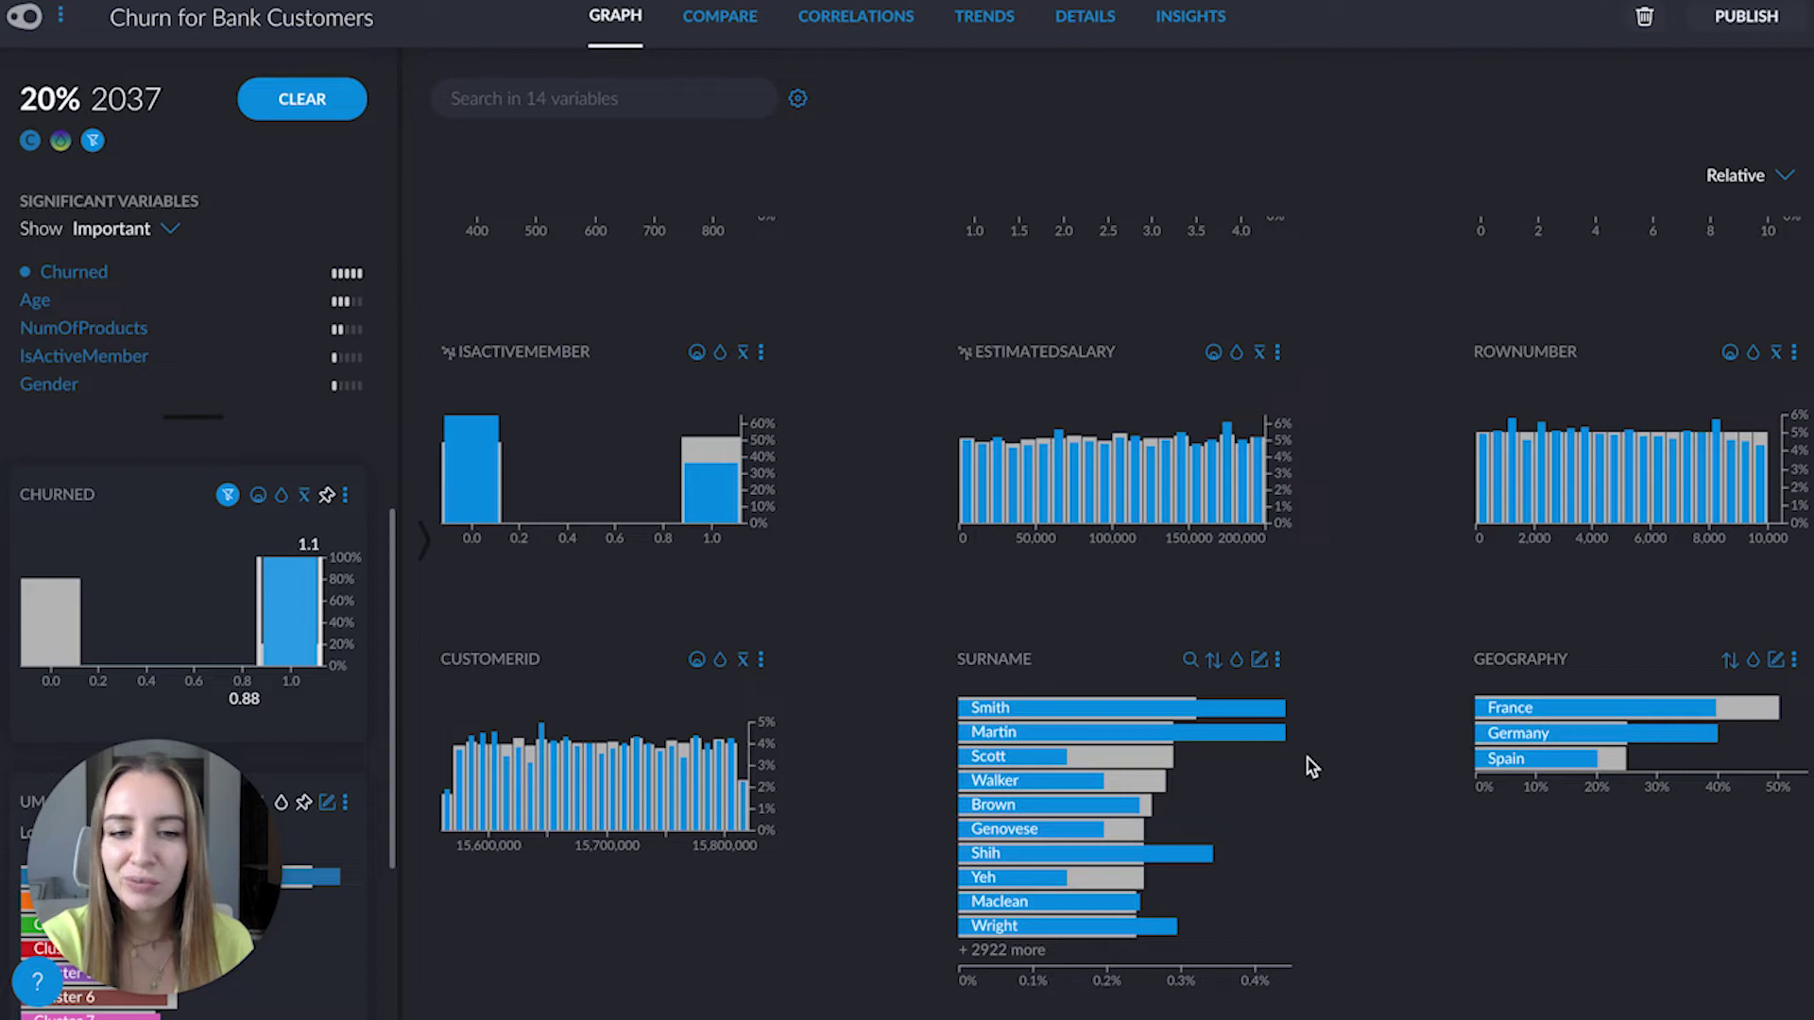
pyautogui.moveTo(1036, 716)
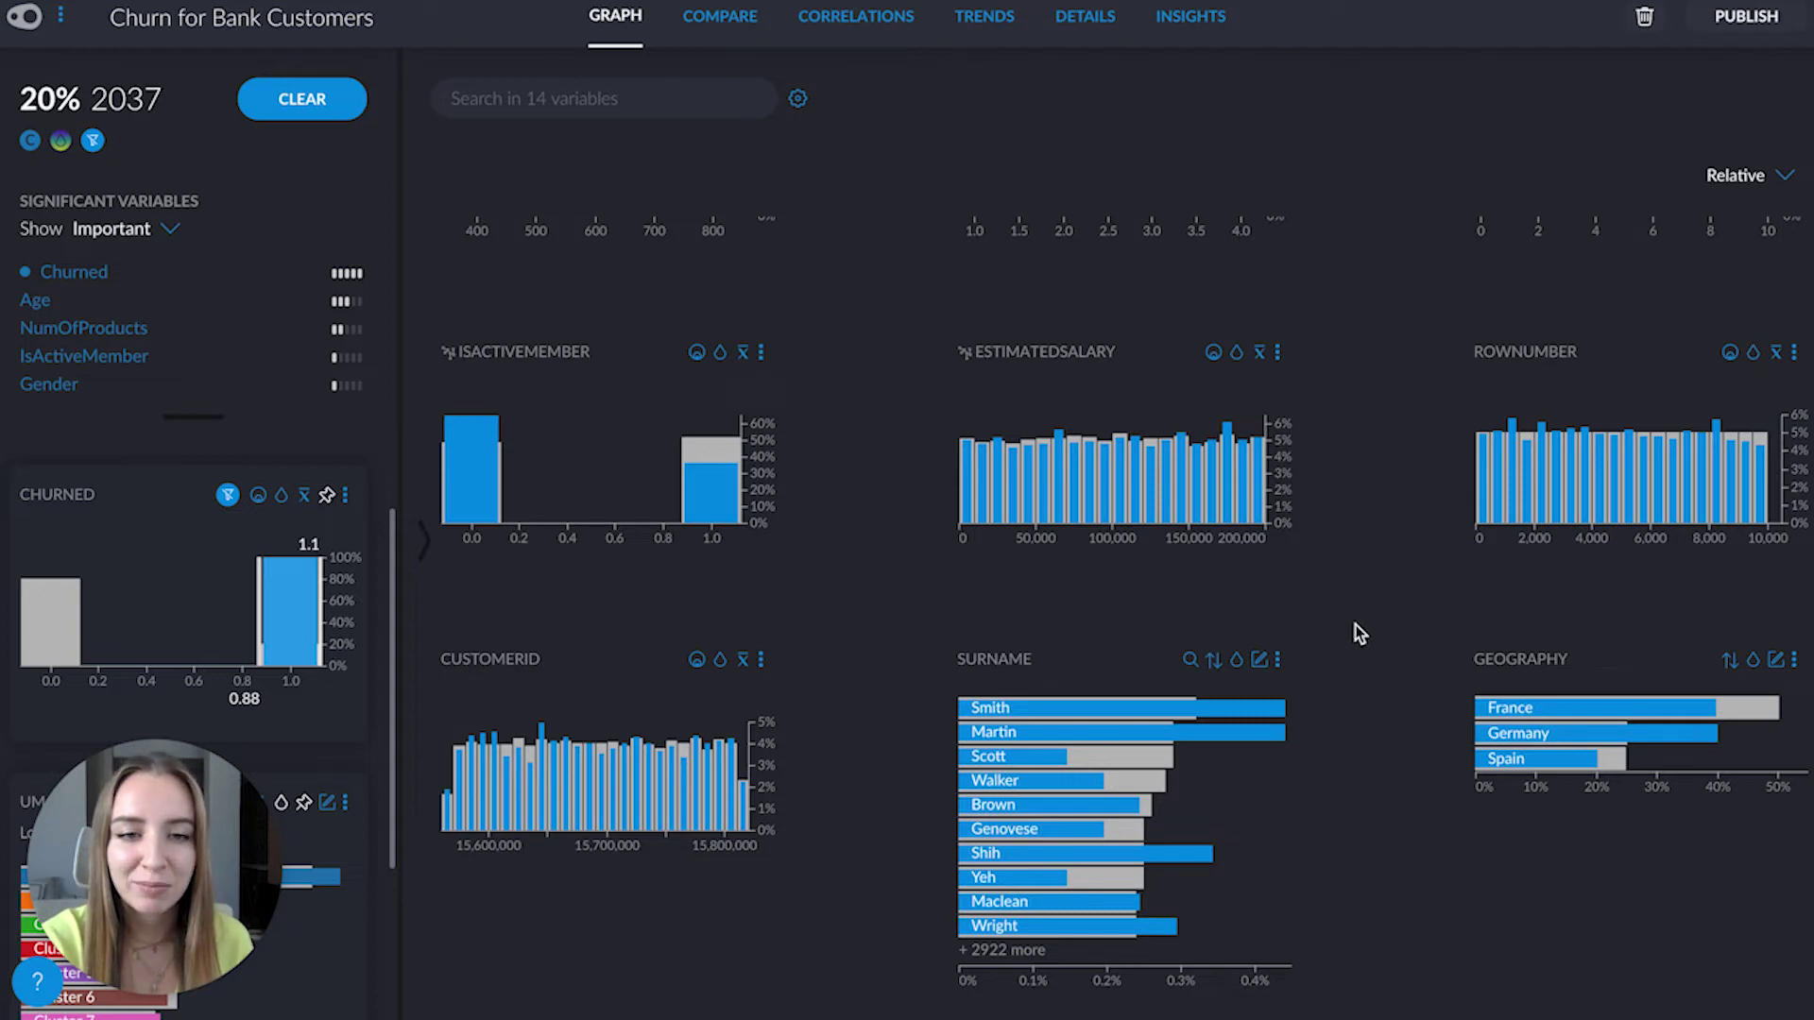
pyautogui.scroll(5, 1354, 626)
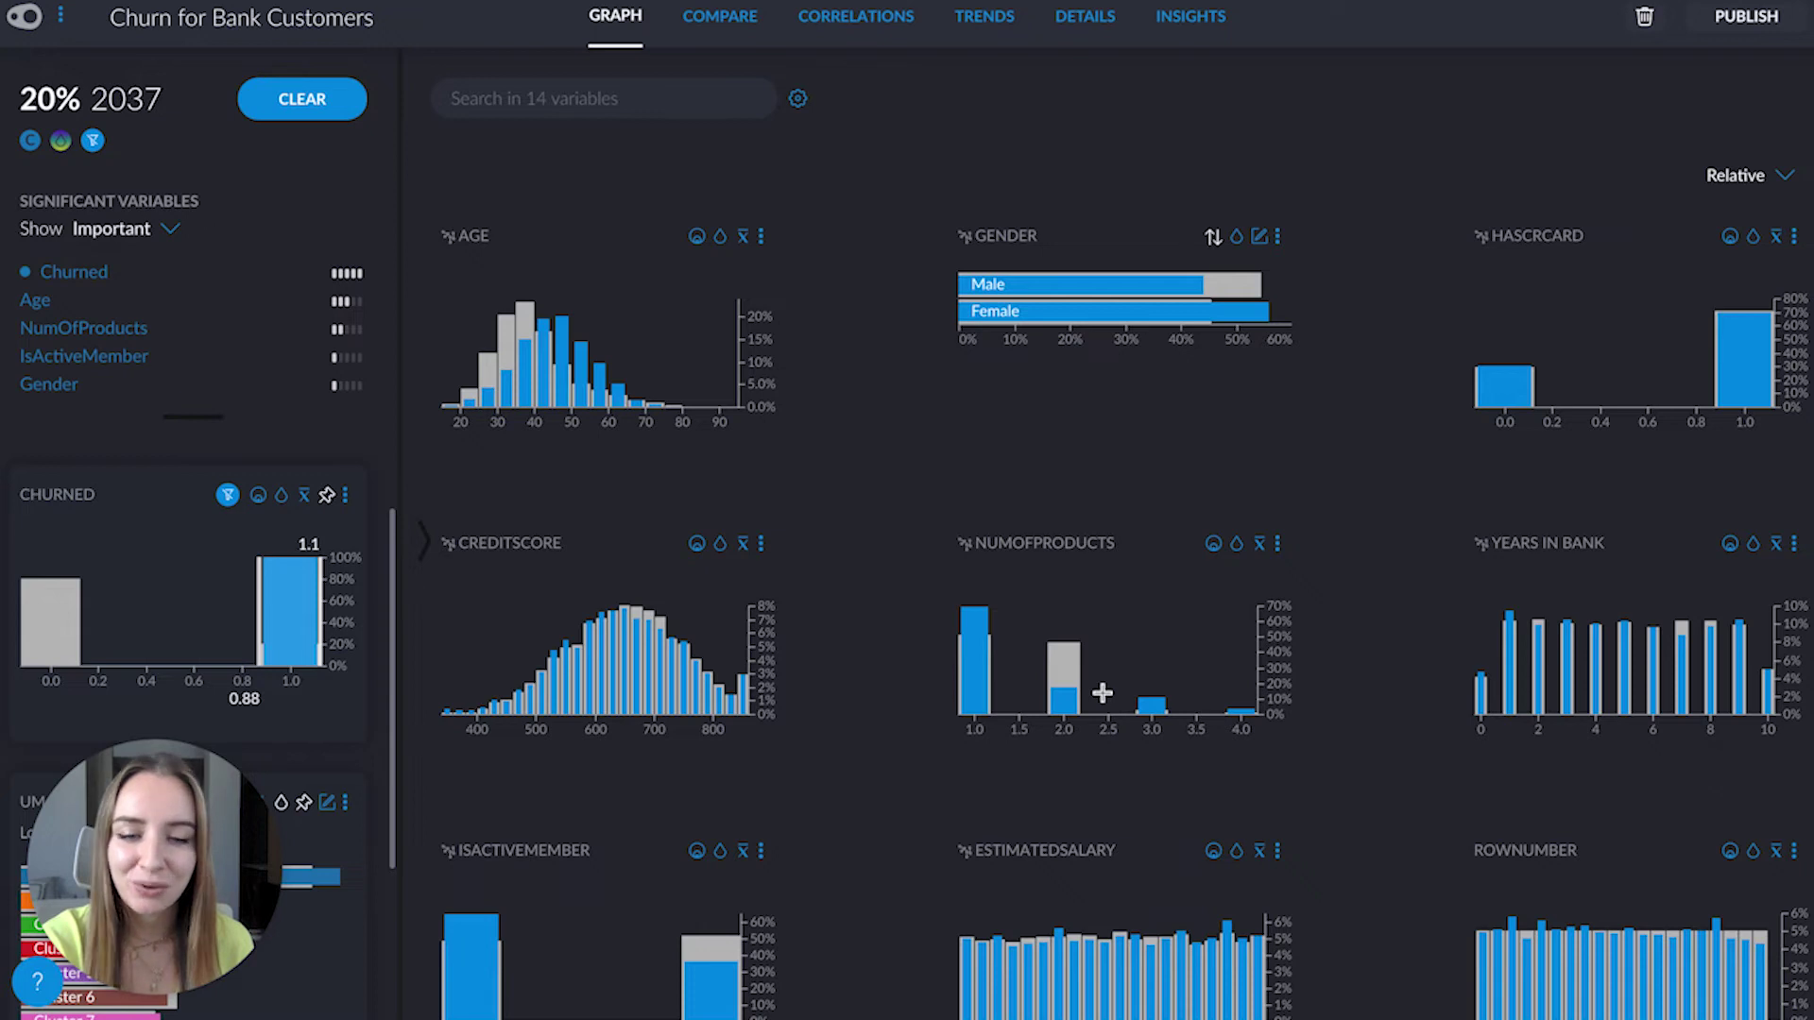
# - Clear the churned filter, try HasCrCard 0.0 and 1.0 filters, then remove the HasCrCard filter
pyautogui.click(305, 100)
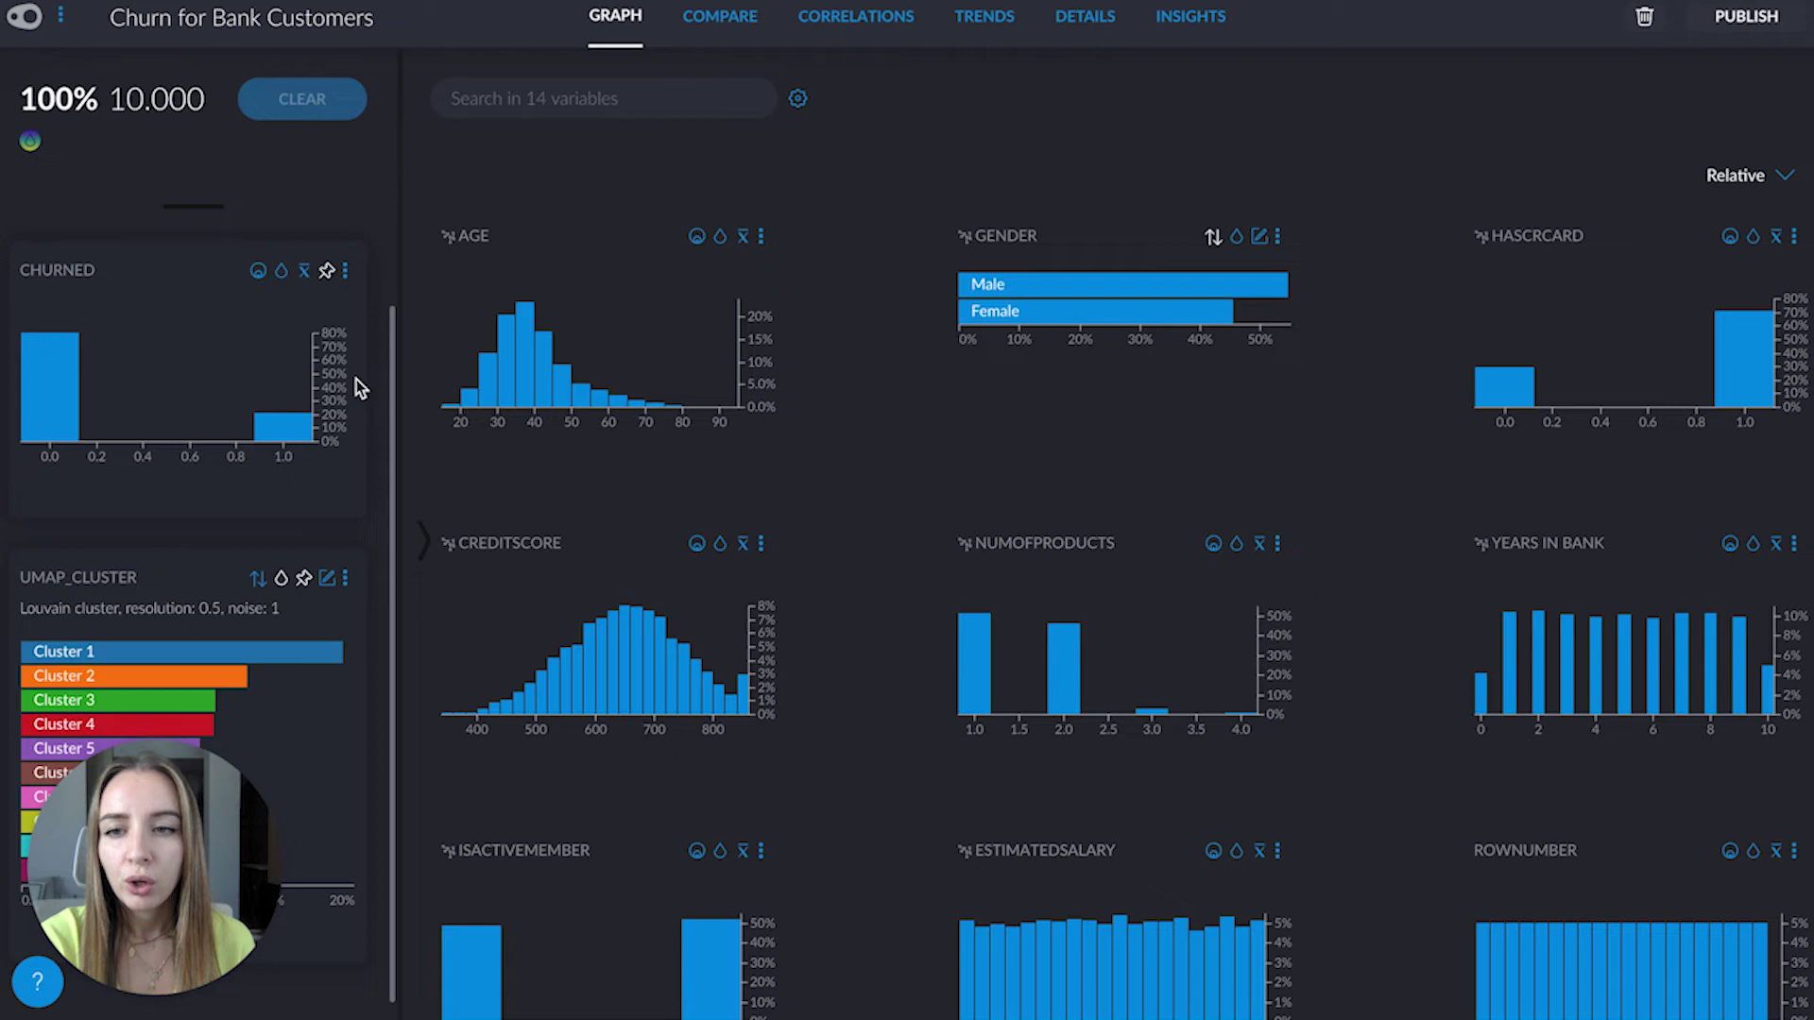
pyautogui.moveTo(1500, 389)
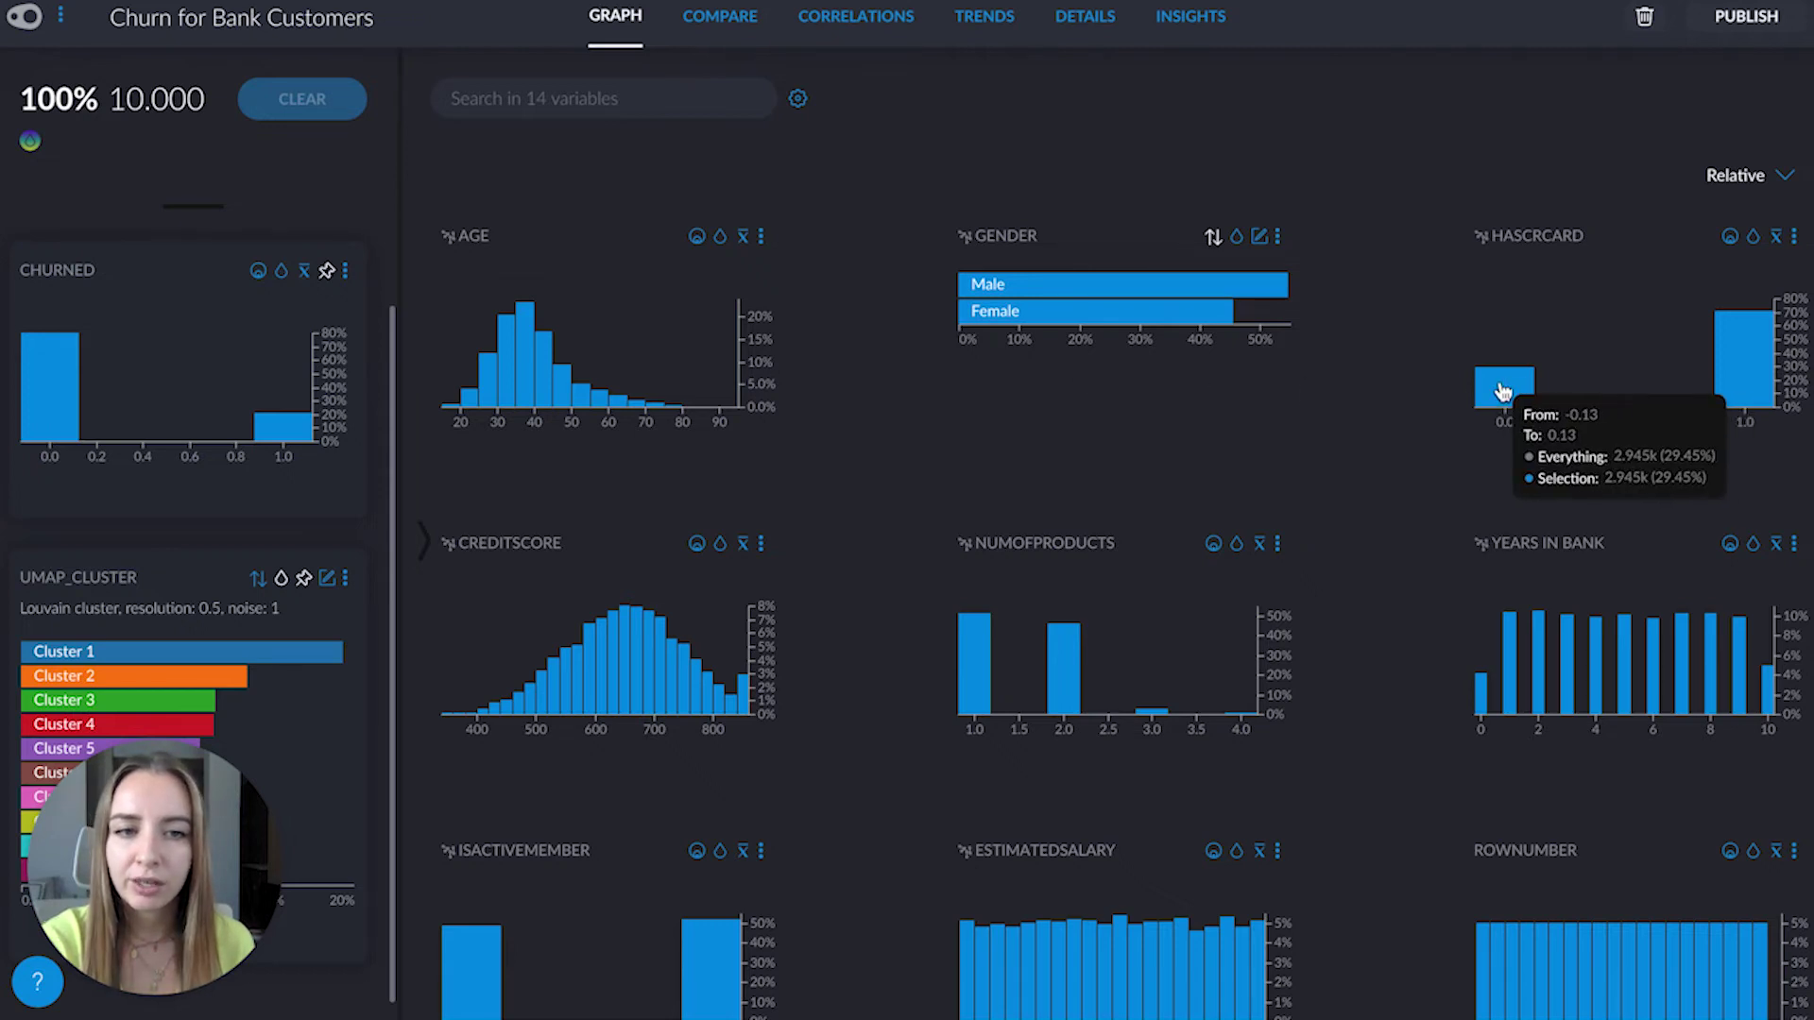
pyautogui.click(1502, 391)
pyautogui.click(1505, 391)
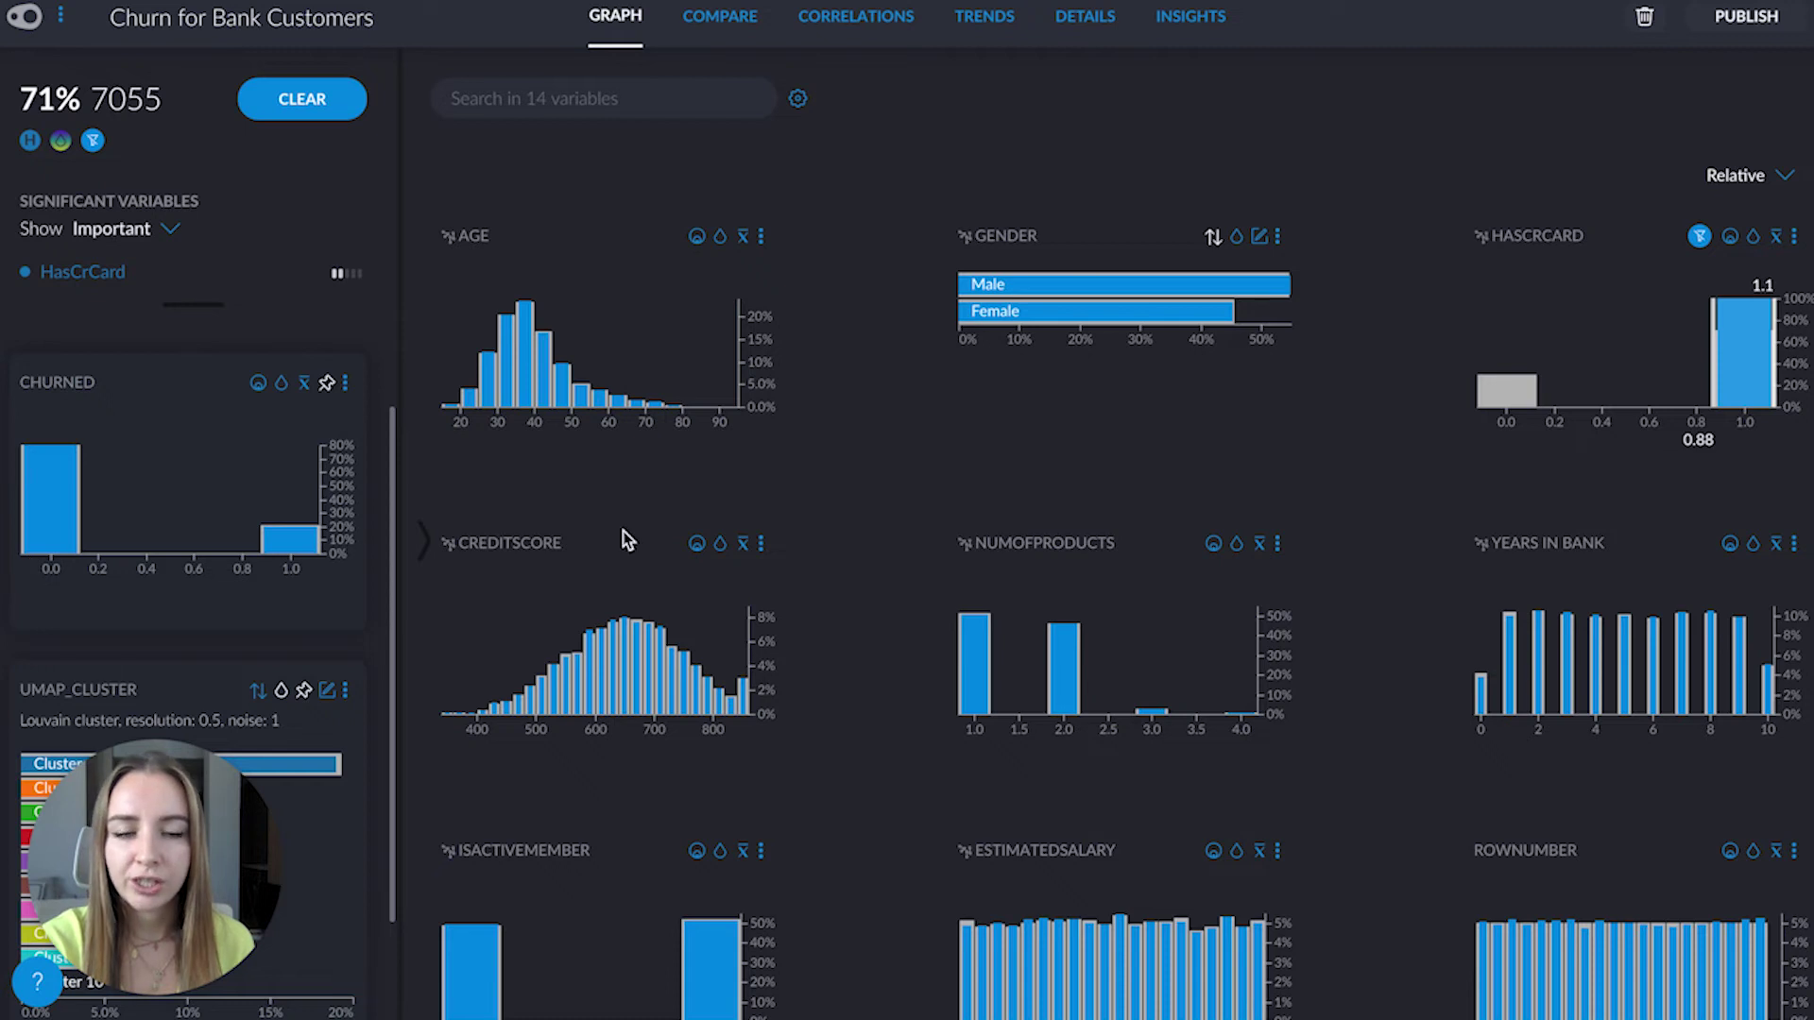
pyautogui.click(1516, 389)
pyautogui.click(1742, 363)
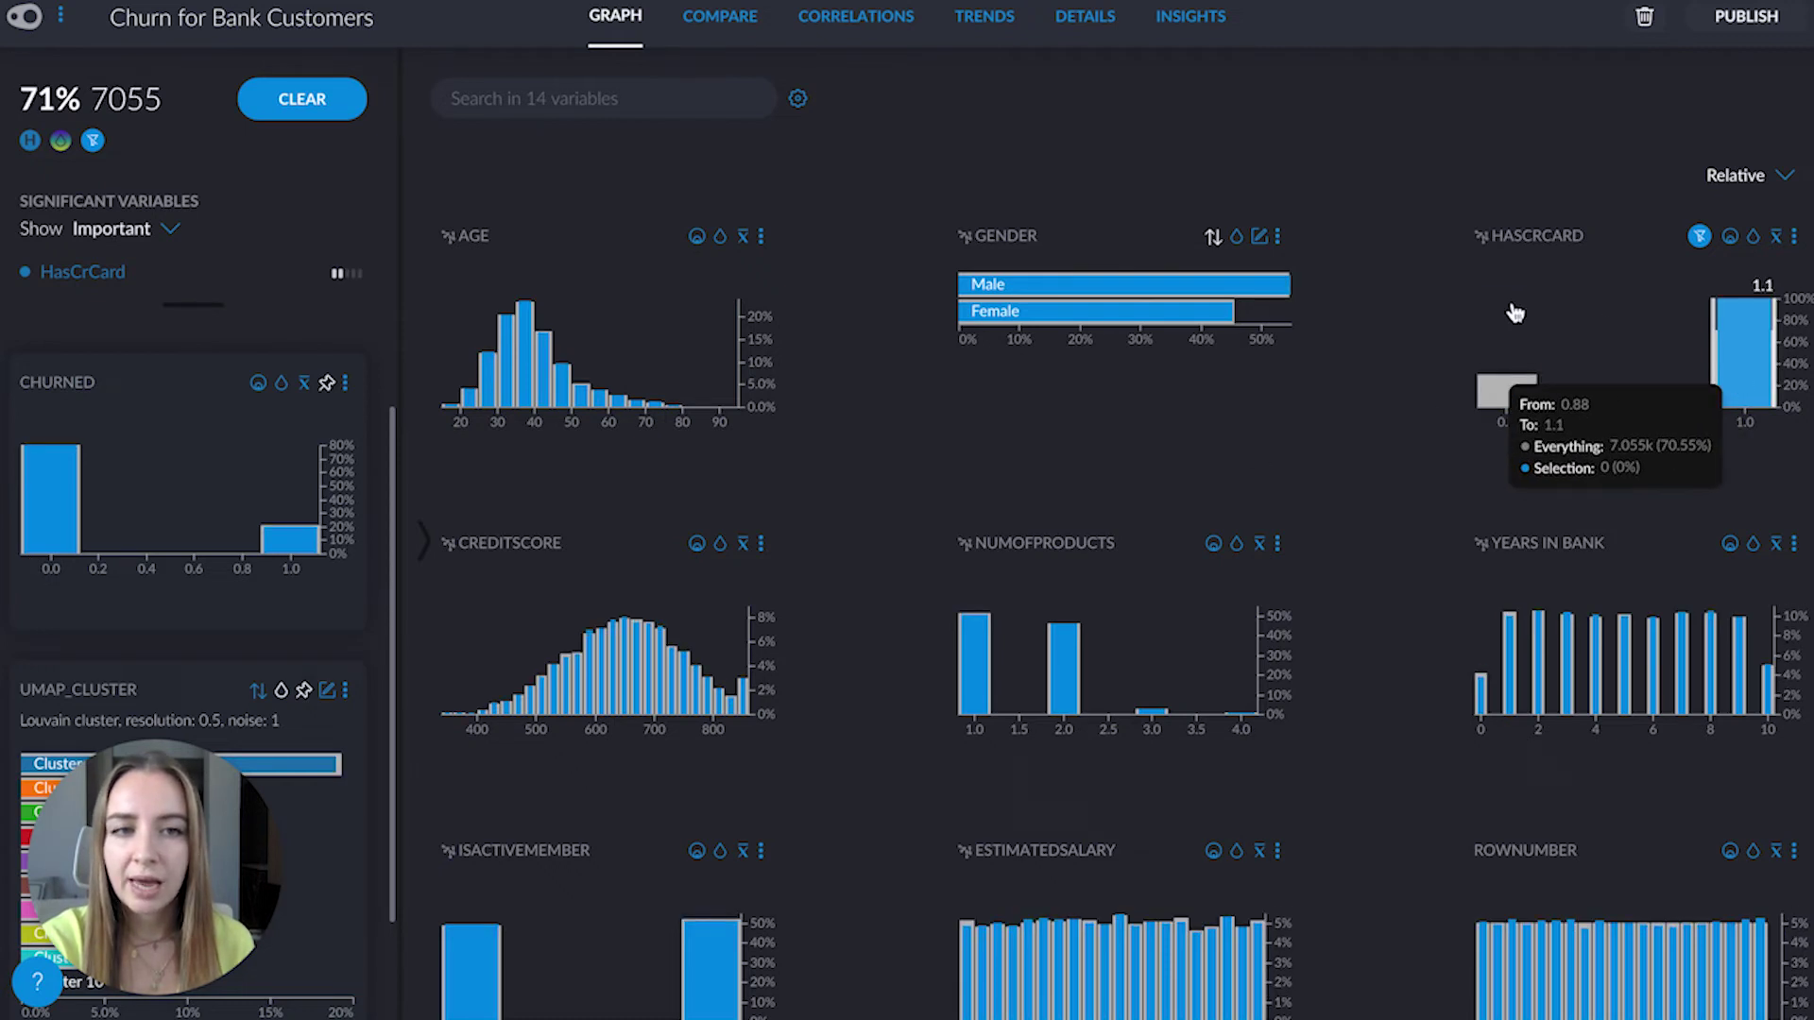
pyautogui.click(1510, 391)
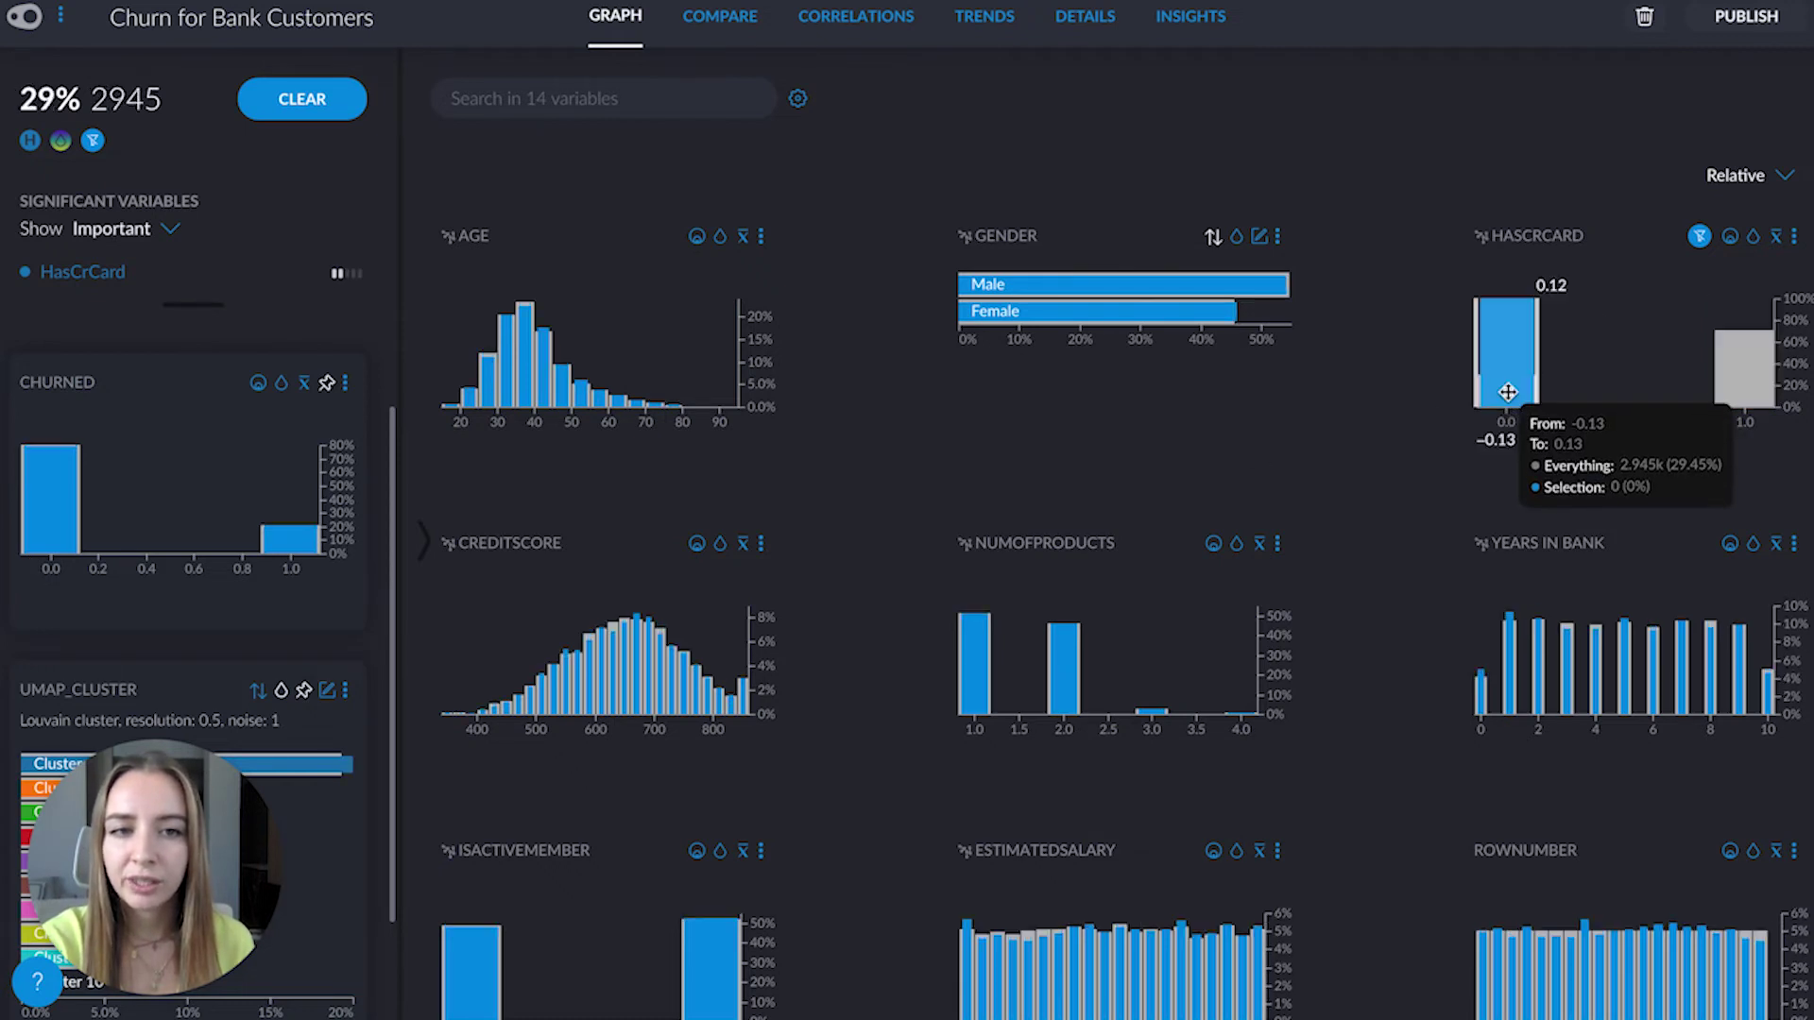
pyautogui.click(1434, 319)
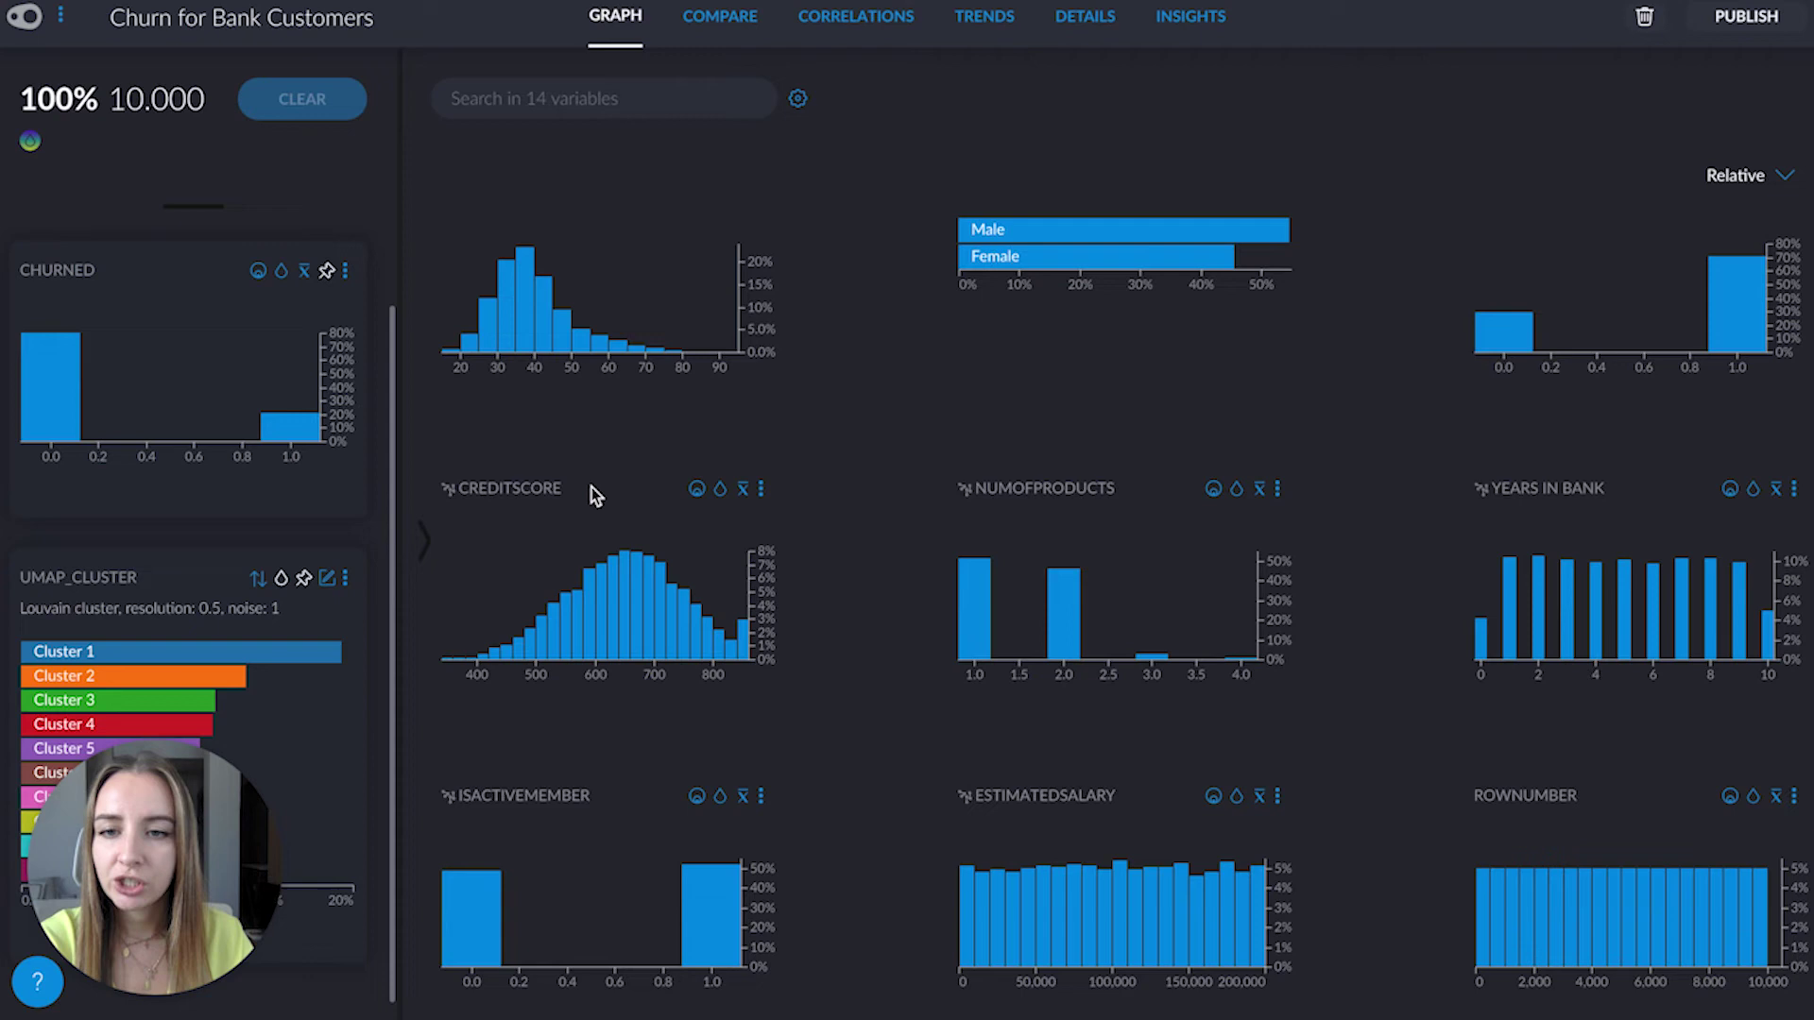
pyautogui.moveTo(565, 580); pyautogui.dragTo(440, 581)
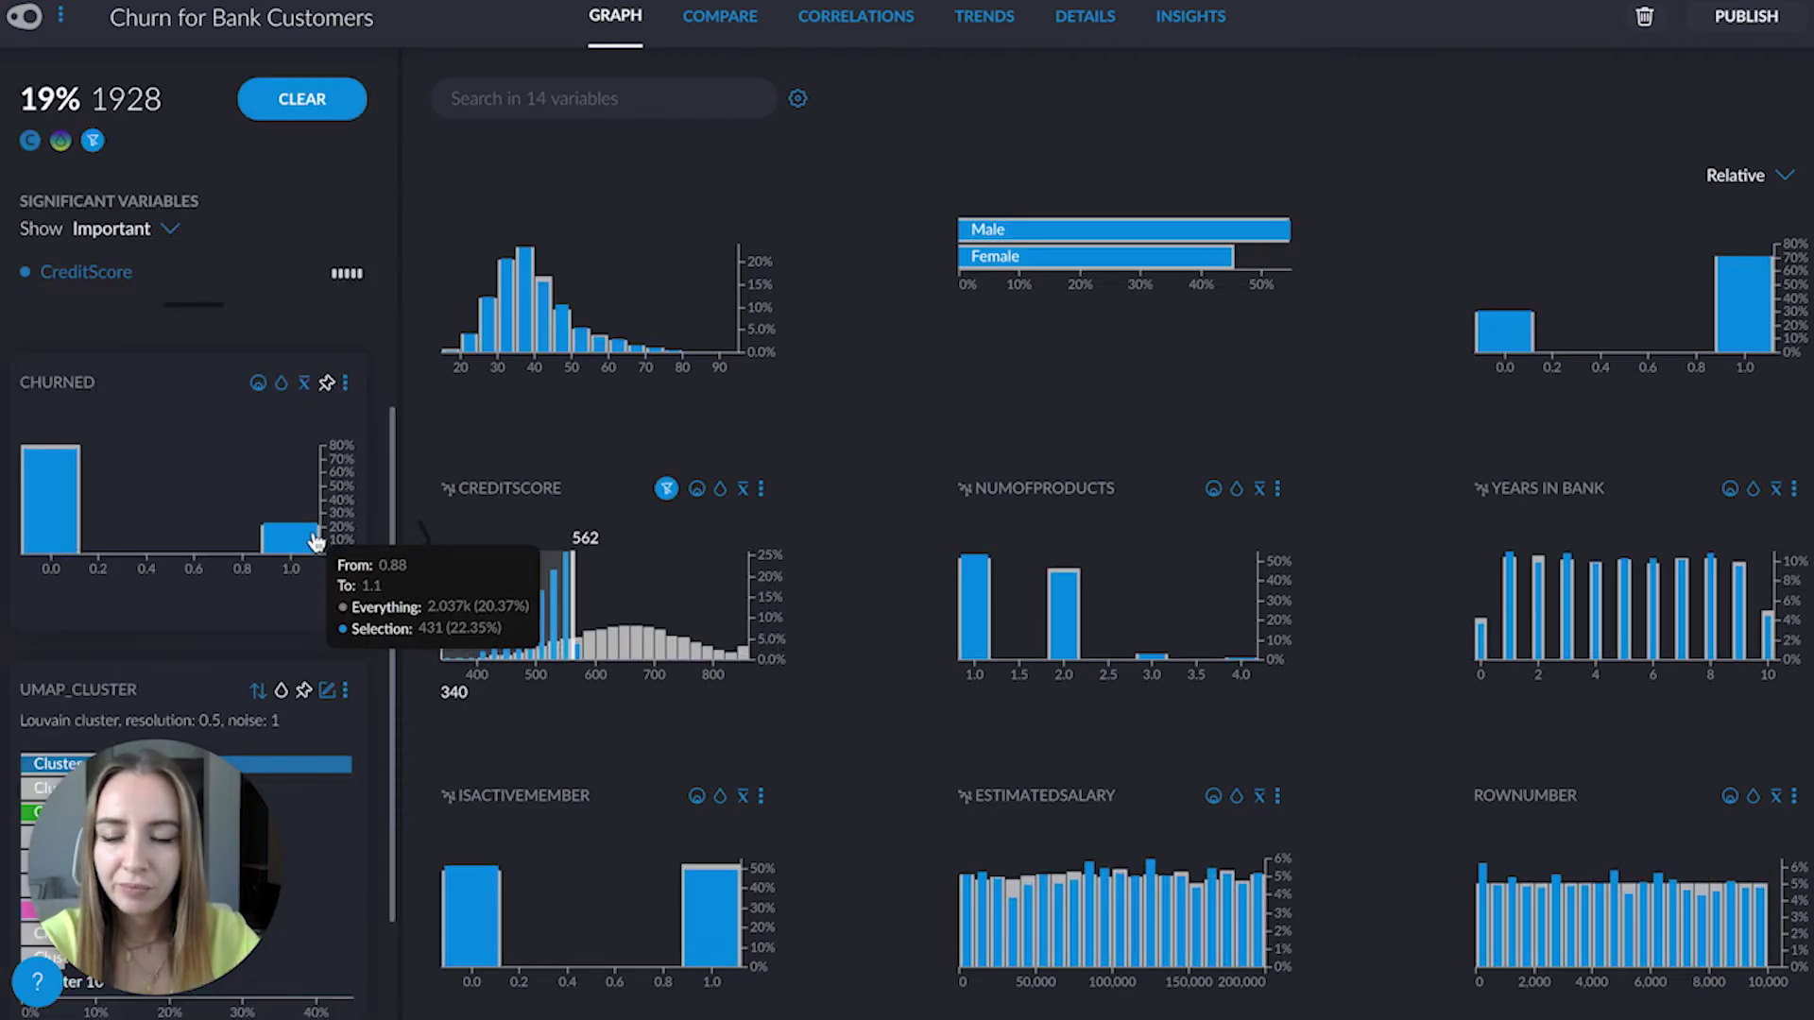
pyautogui.moveTo(575, 579); pyautogui.dragTo(486, 580)
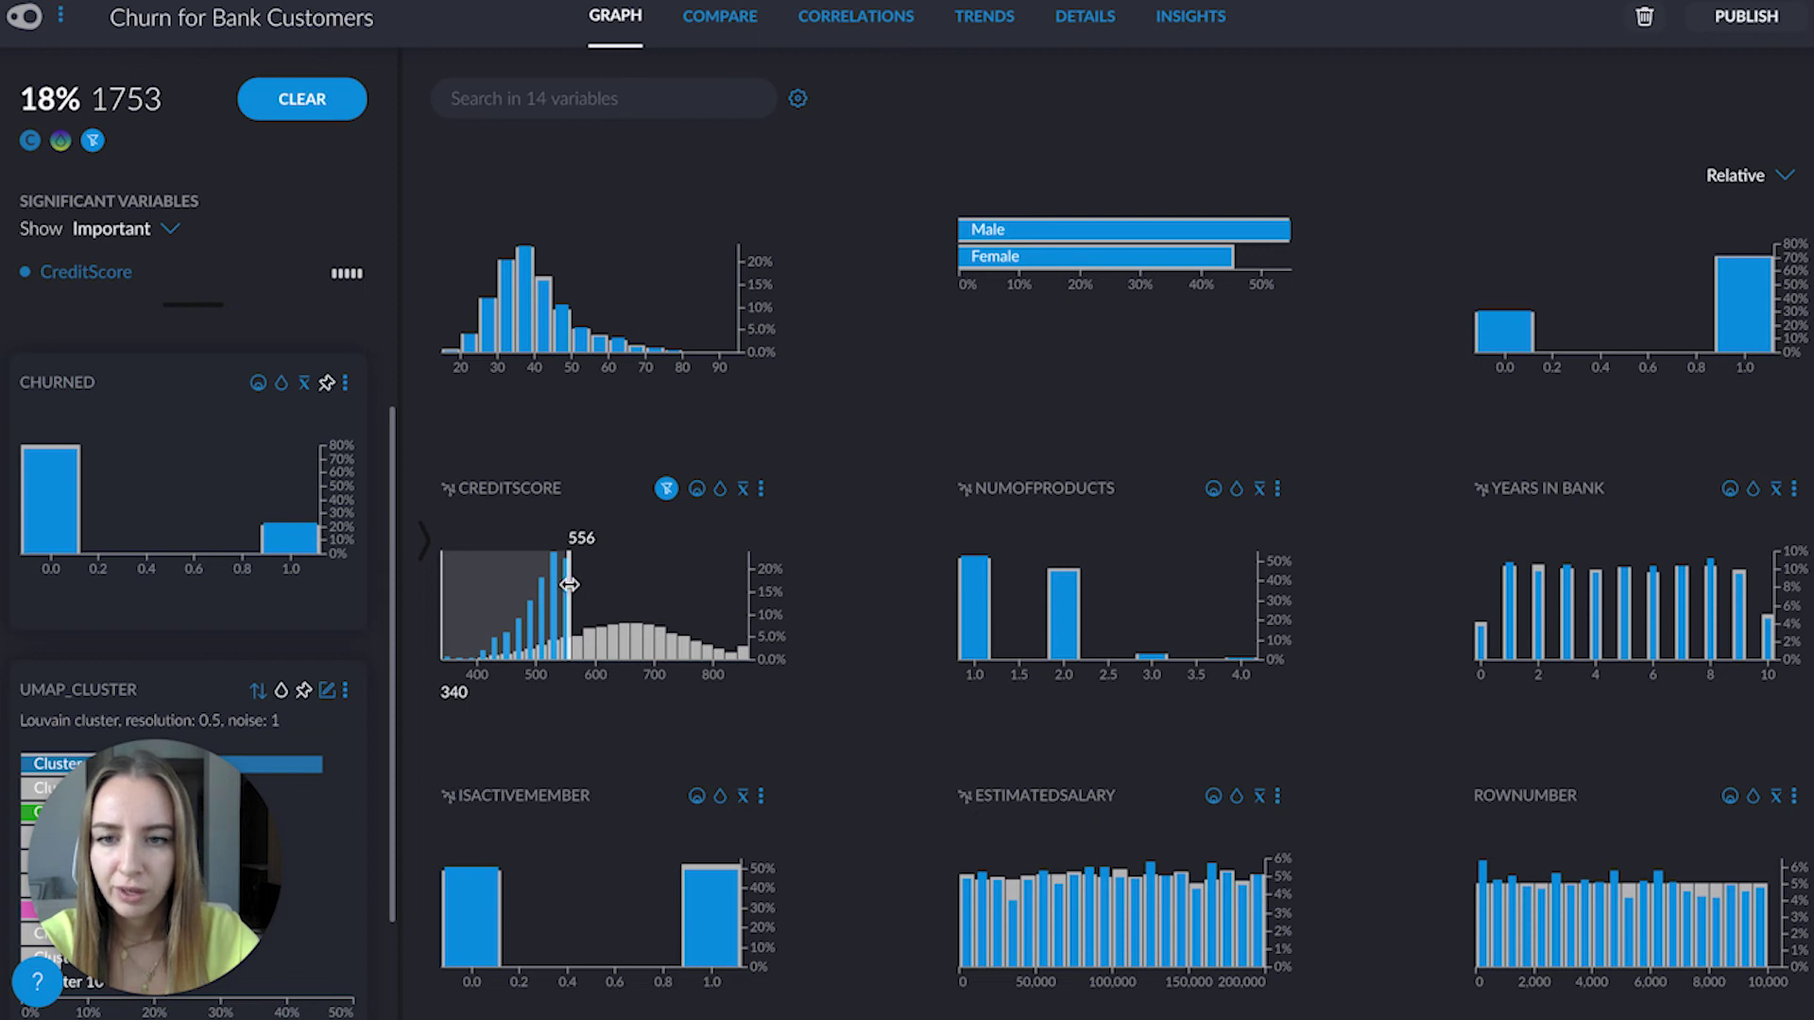
pyautogui.moveTo(570, 583); pyautogui.dragTo(483, 595)
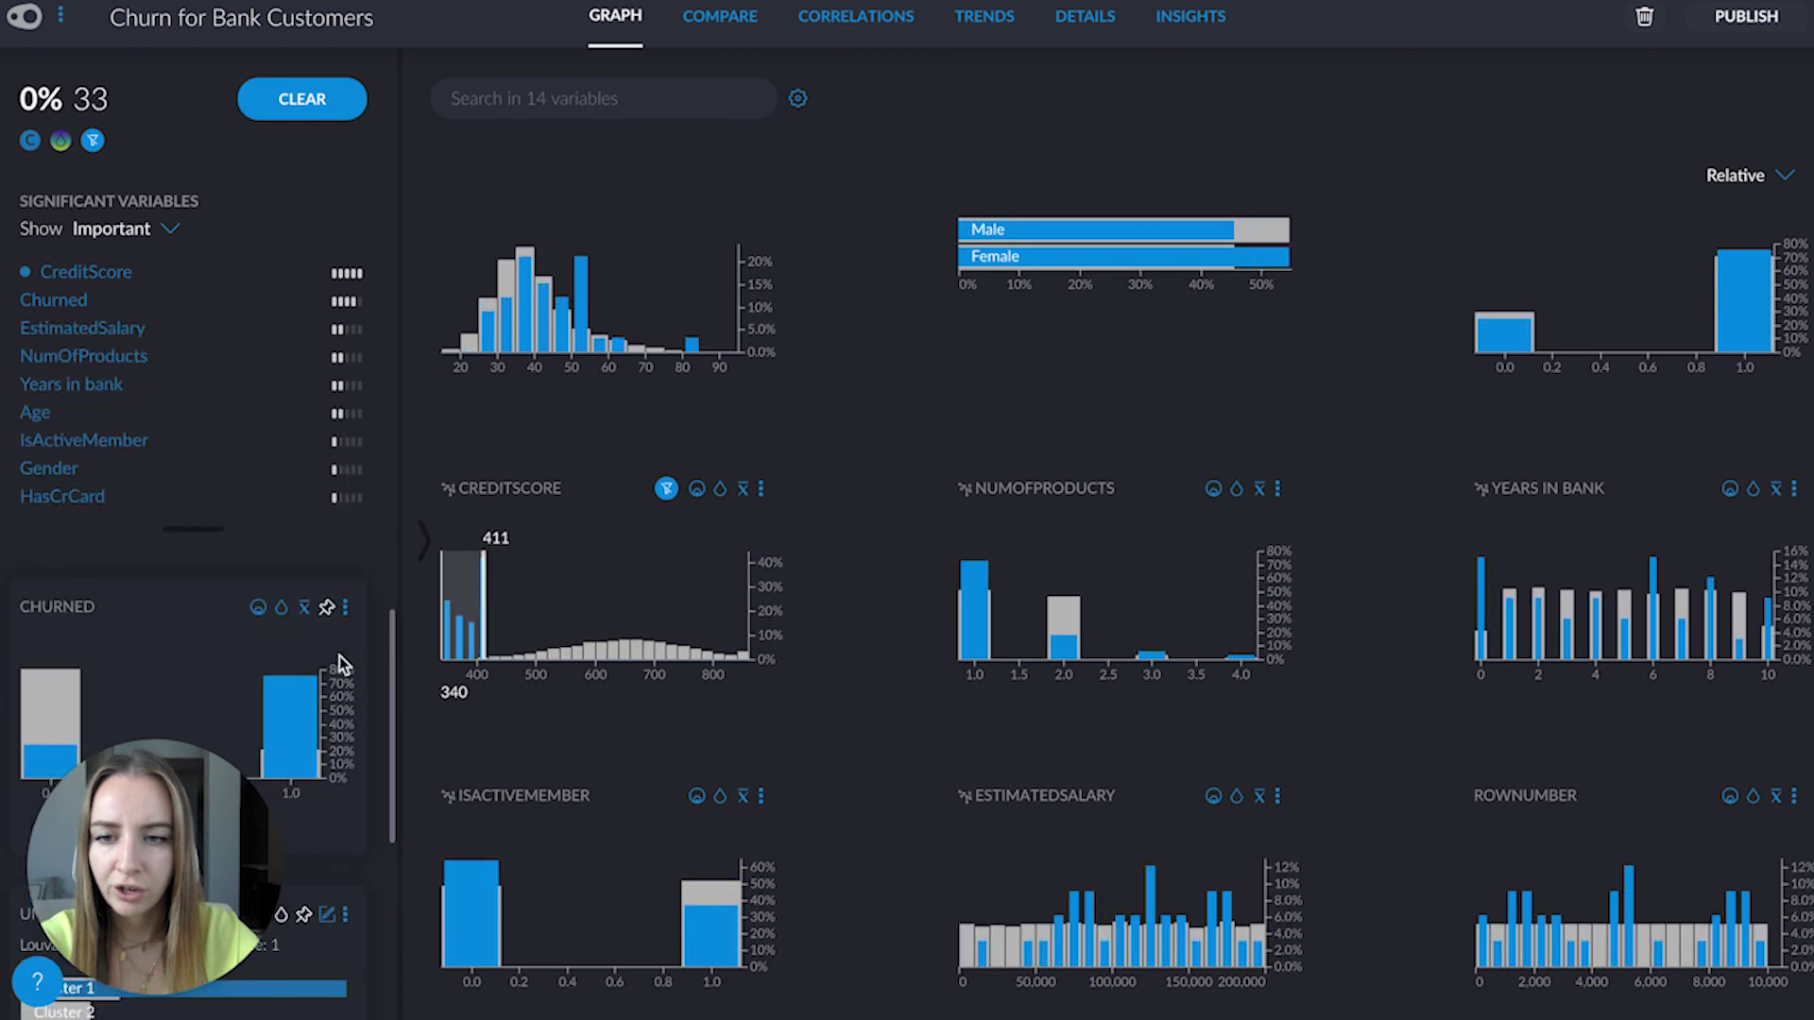
pyautogui.moveTo(324, 768)
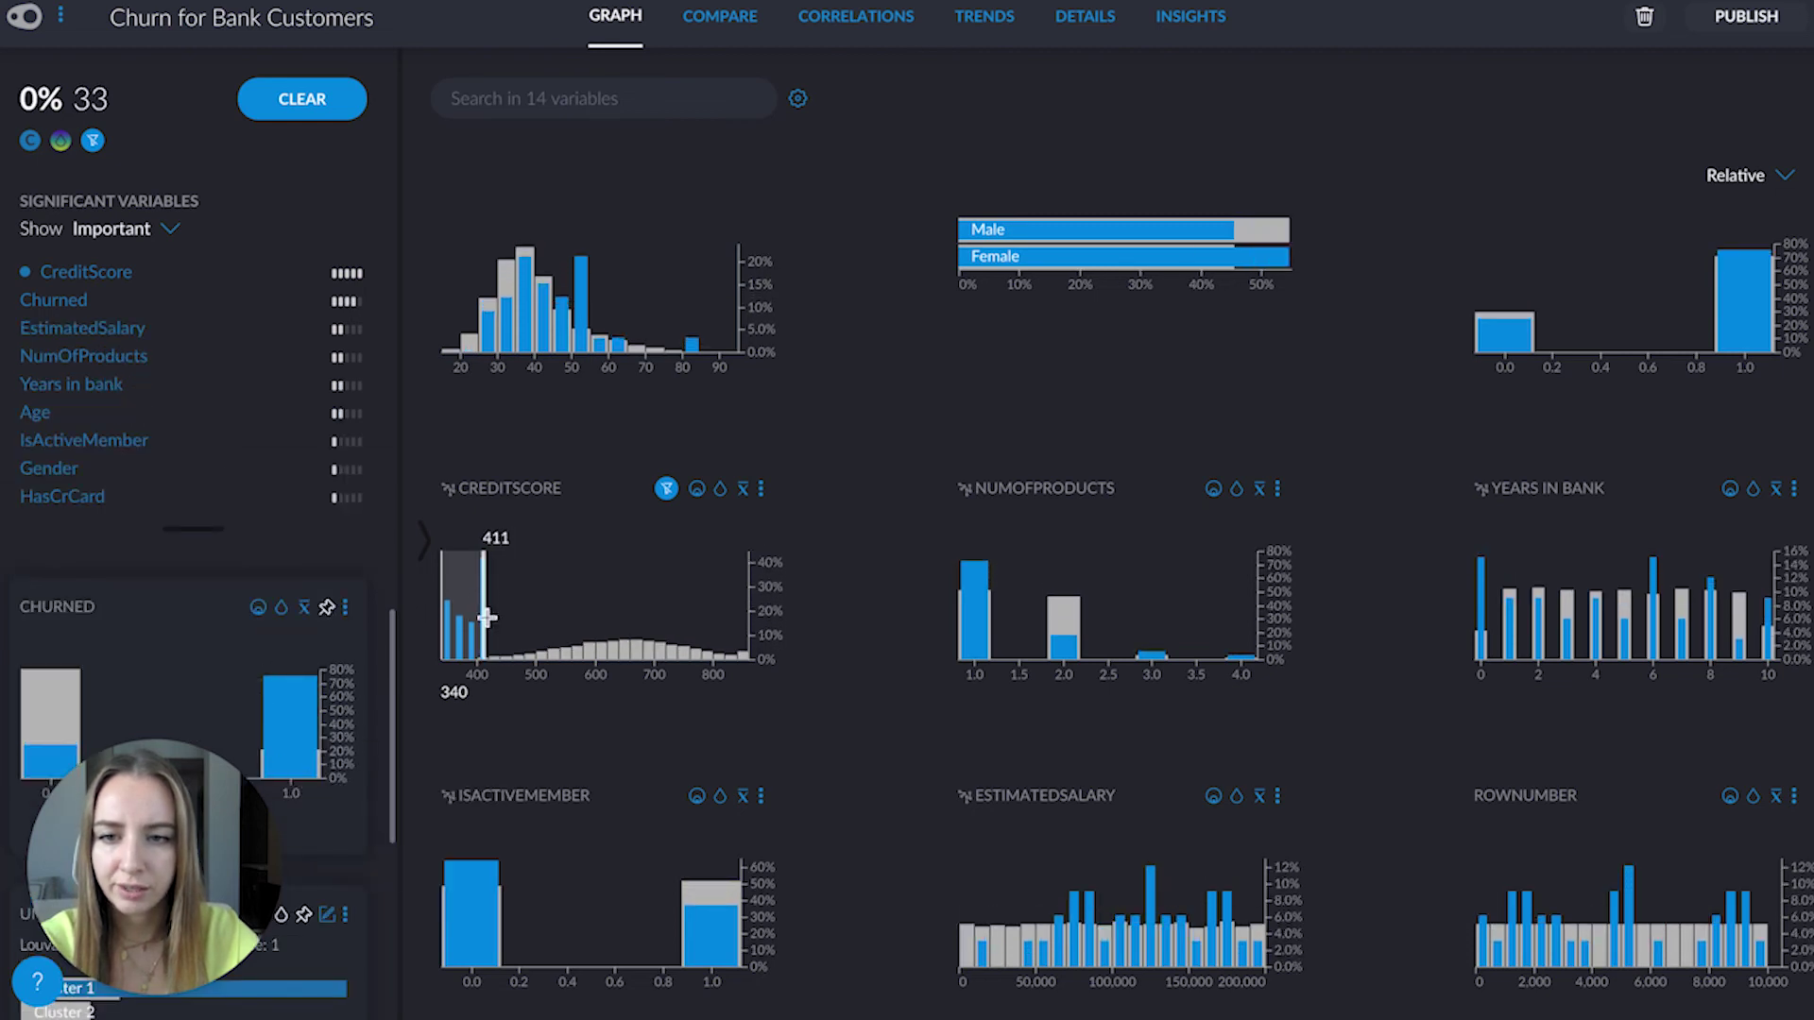
pyautogui.moveTo(485, 618); pyautogui.dragTo(477, 619)
pyautogui.click(304, 110)
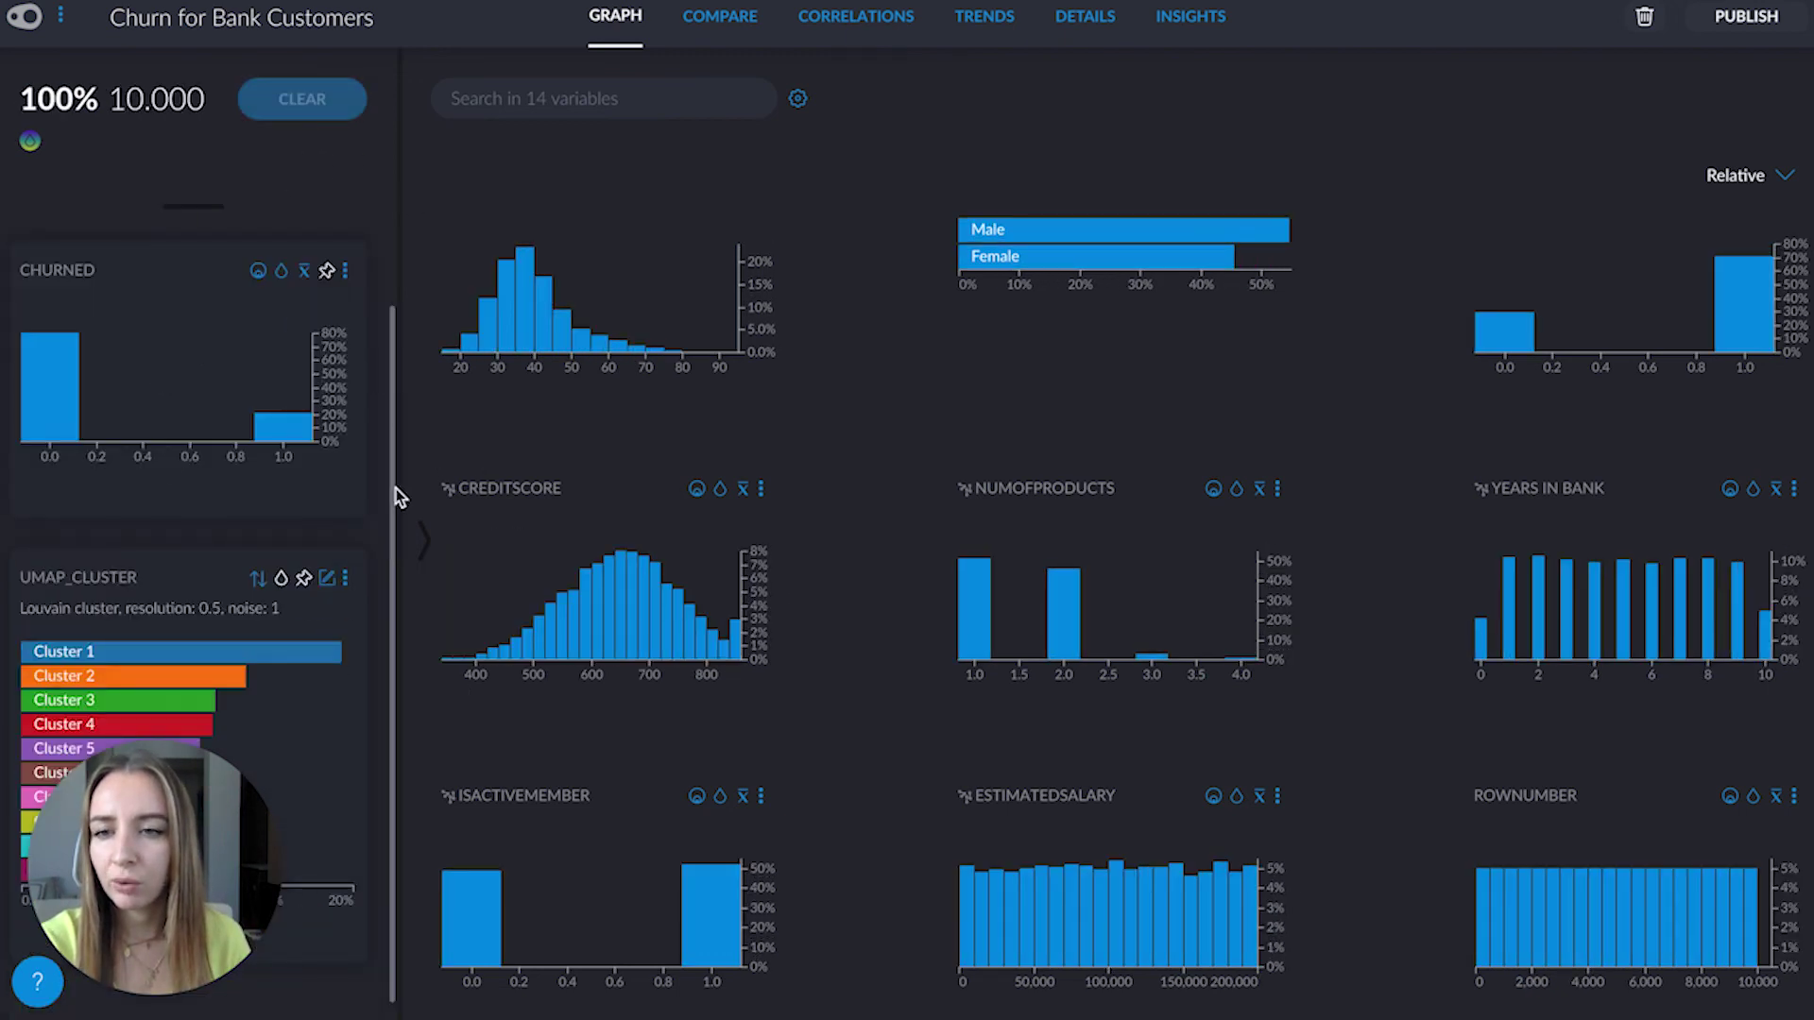
# - Bring back the UMAP cluster map of Clusters 1–10 beside the variable charts
pyautogui.click(427, 543)
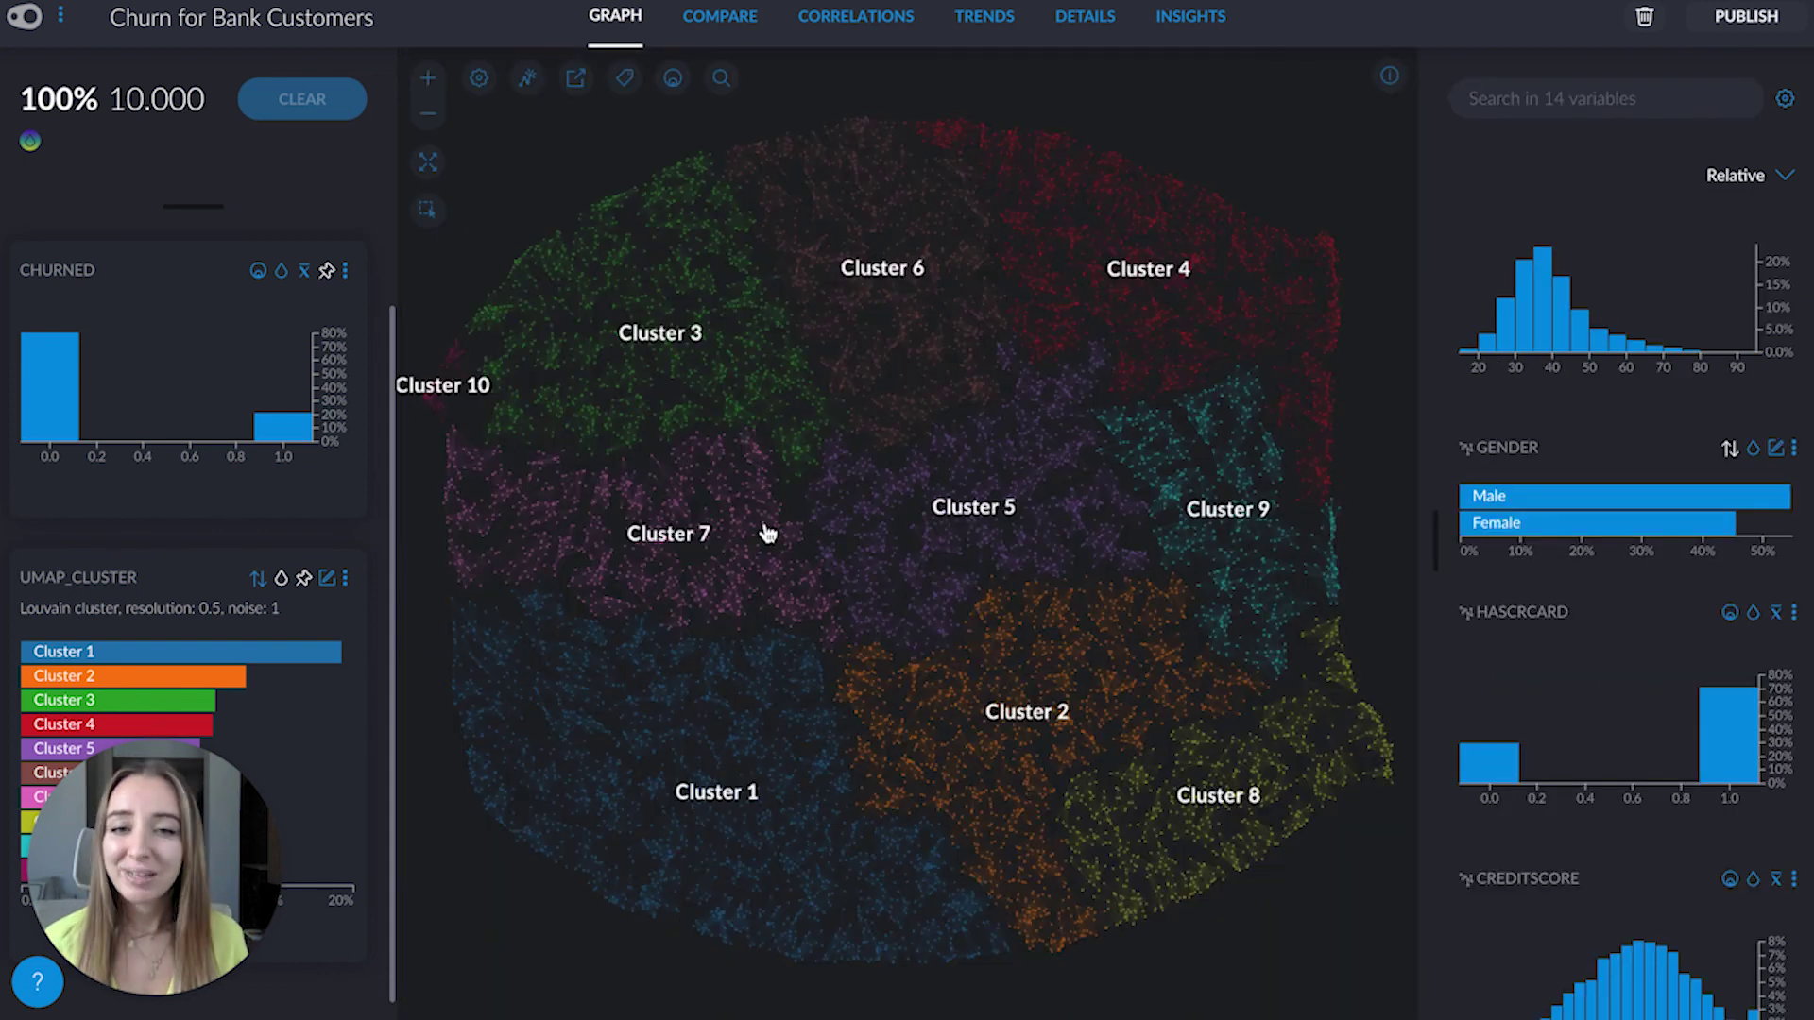